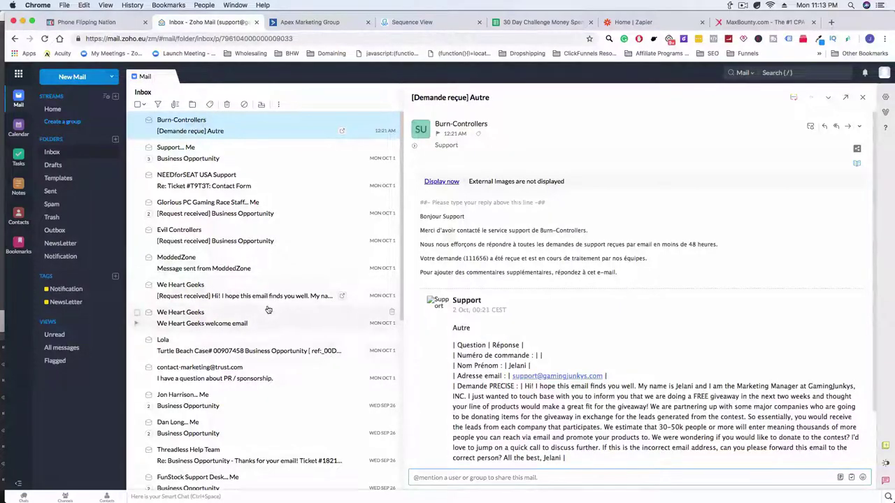
# Scroll the Zoho inbox while reviewing the Burn-Controllers '[Demande reçue] Autre' auto-reply
pyautogui.scroll(-5, 268, 310)
pyautogui.scroll(5, 268, 310)
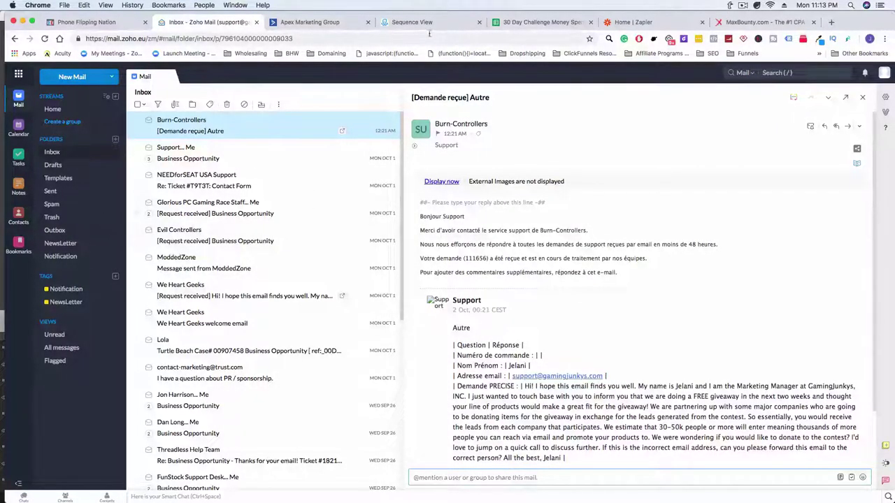
# Switch to the 30 Day Challenge Money Spent Sheet and select the GLORIOUS PC GAMING RACE entry
pyautogui.click(539, 21)
pyautogui.scroll(-5, 293, 322)
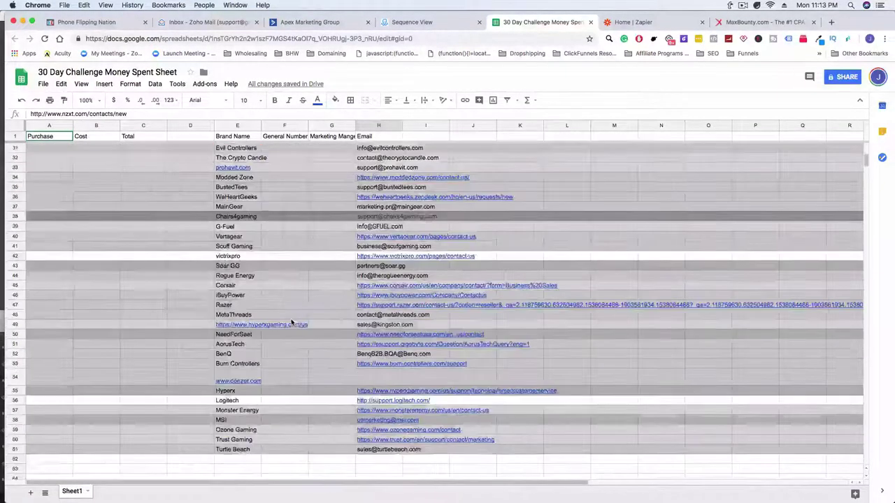
pyautogui.scroll(5, 293, 322)
pyautogui.click(250, 238)
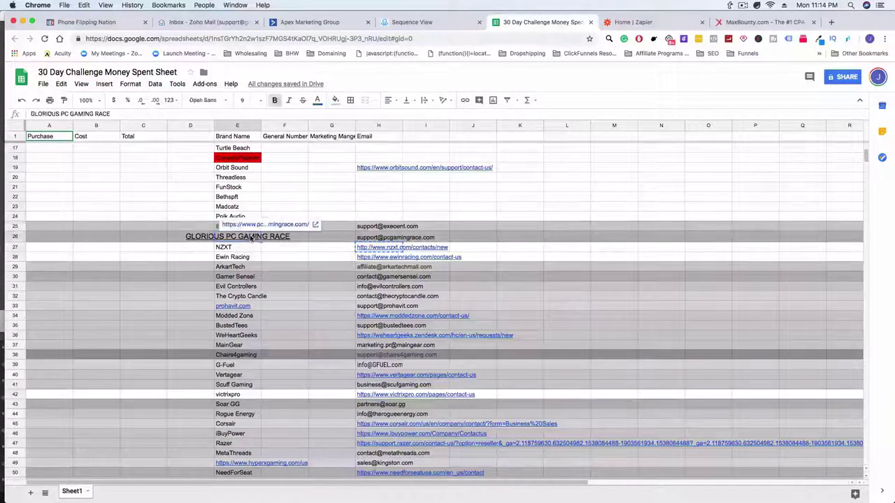
# Step down the brand list through The Crypto Candle, WeHeartGeeks, Scuff Gaming, Rogue Energy and MetaThreads
pyautogui.press('Down')
pyautogui.press('Down')
pyautogui.press('Down')
pyautogui.press('Down')
pyautogui.press('Down')
pyautogui.press('Down')
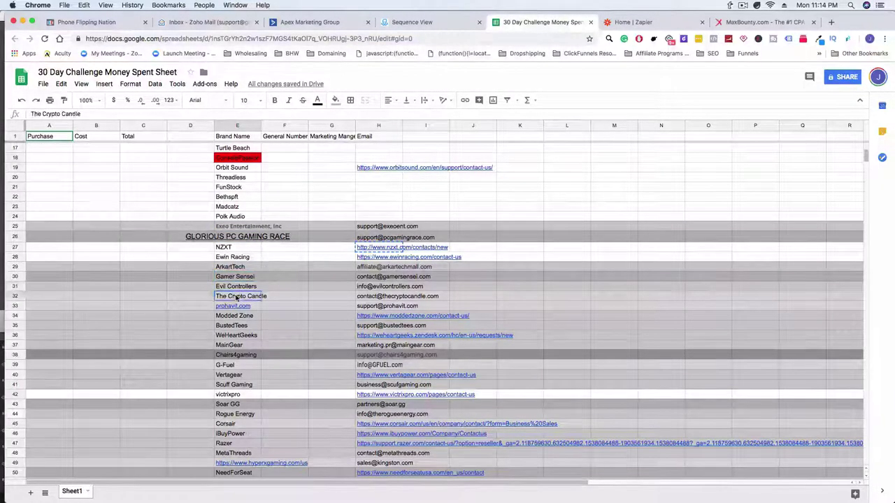
pyautogui.press('Down')
pyautogui.press('Down')
pyautogui.press('Down')
pyautogui.press('Down')
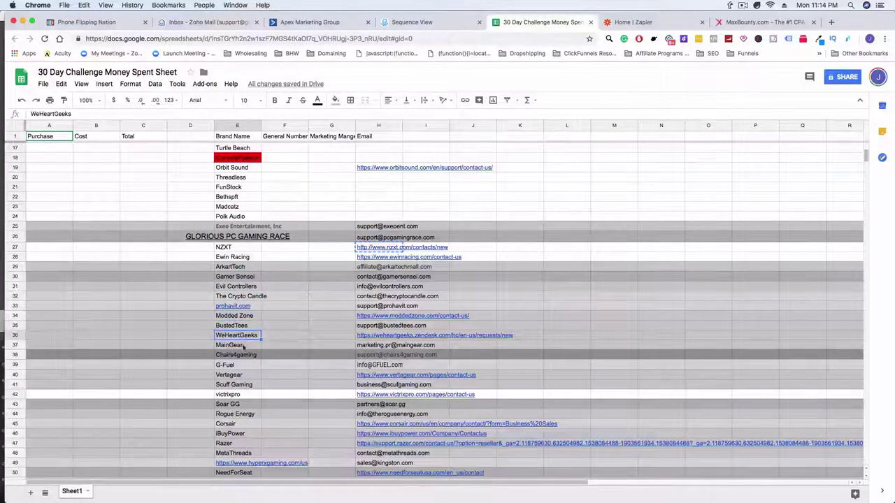
pyautogui.press('Down')
pyautogui.press('Down')
pyautogui.press('Down')
pyautogui.press('Down')
pyautogui.press('Down')
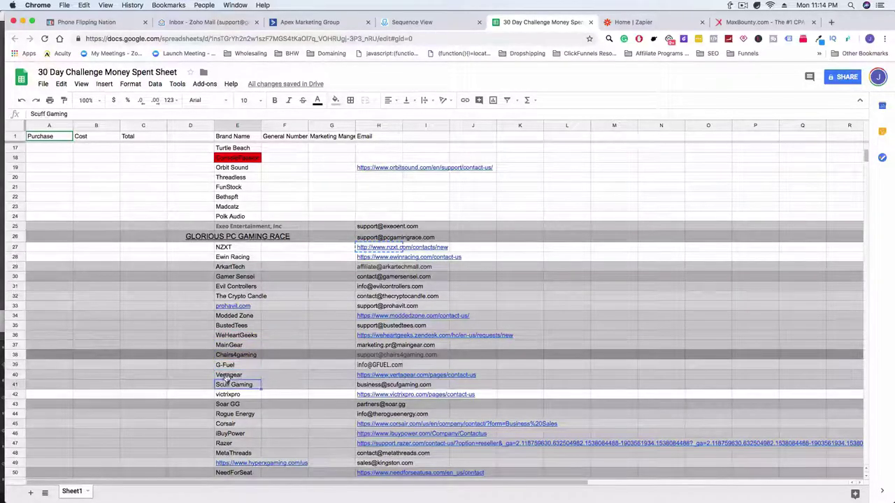
pyautogui.scroll(-2, 231, 371)
pyautogui.press('Down')
pyautogui.press('Down')
pyautogui.press('Down')
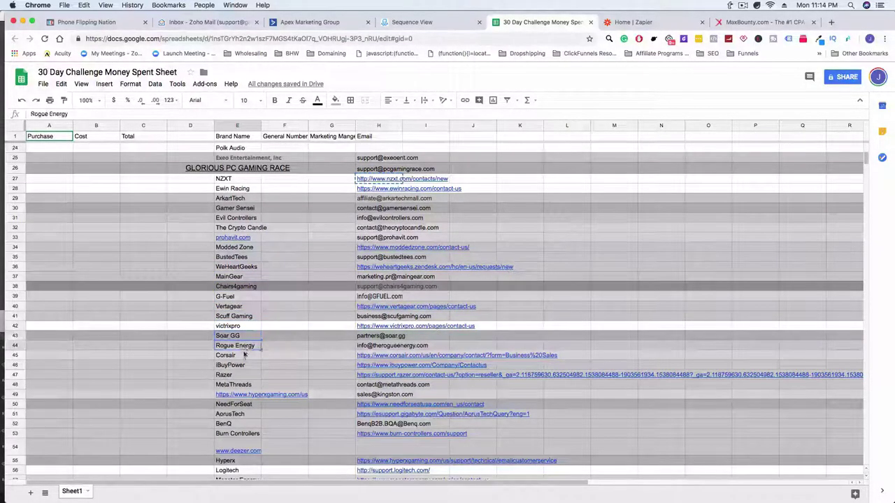
pyautogui.press('Down')
pyautogui.press('Down')
pyautogui.press('Down')
pyautogui.press('Down')
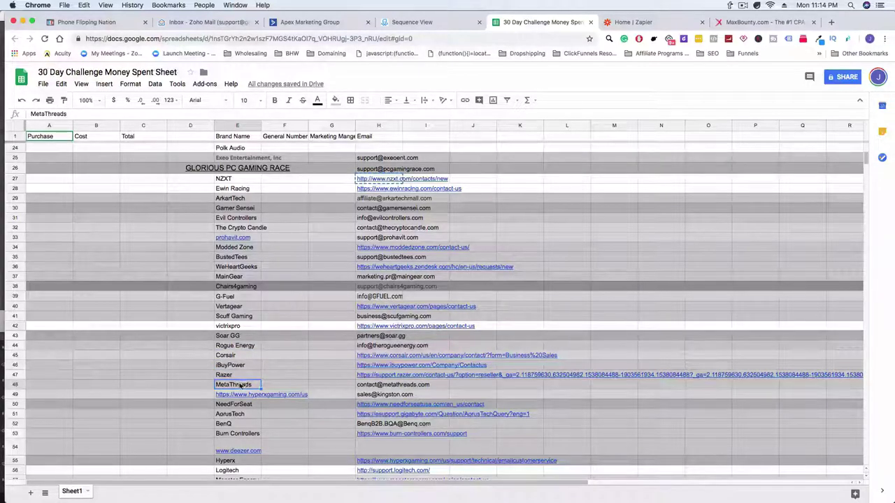
pyautogui.scroll(-1, 237, 420)
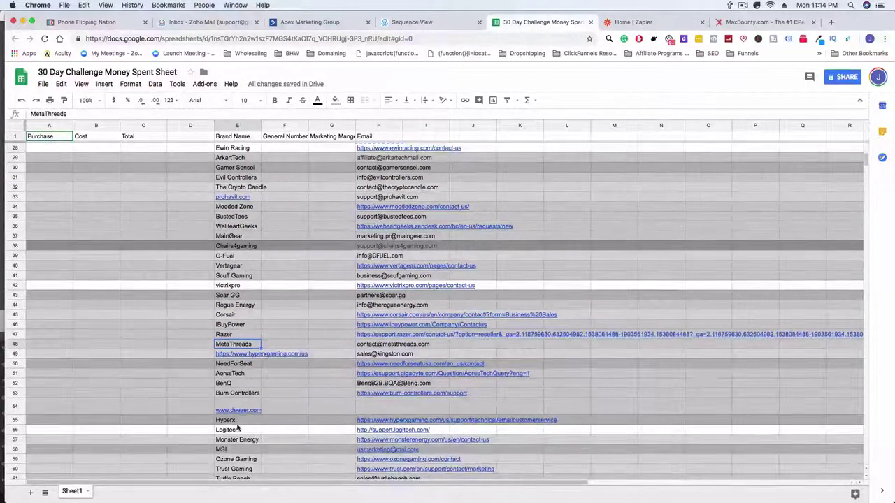
pyautogui.scroll(-1, 234, 459)
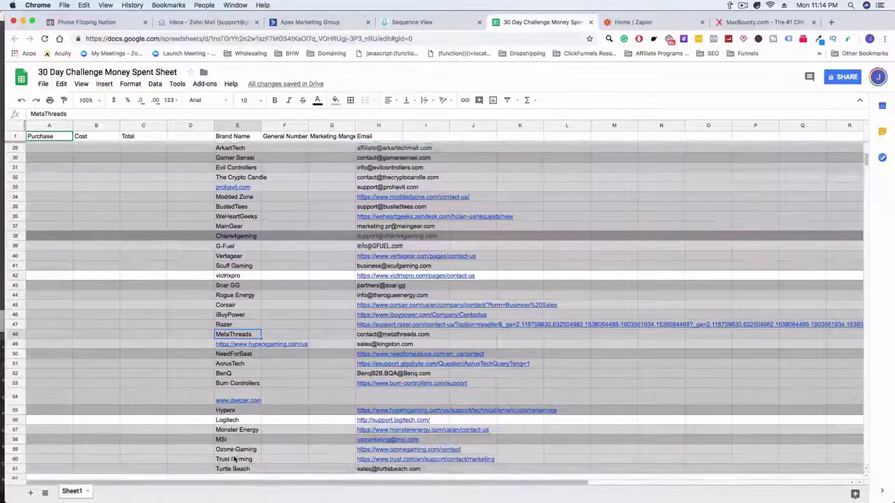
pyautogui.scroll(-1, 234, 459)
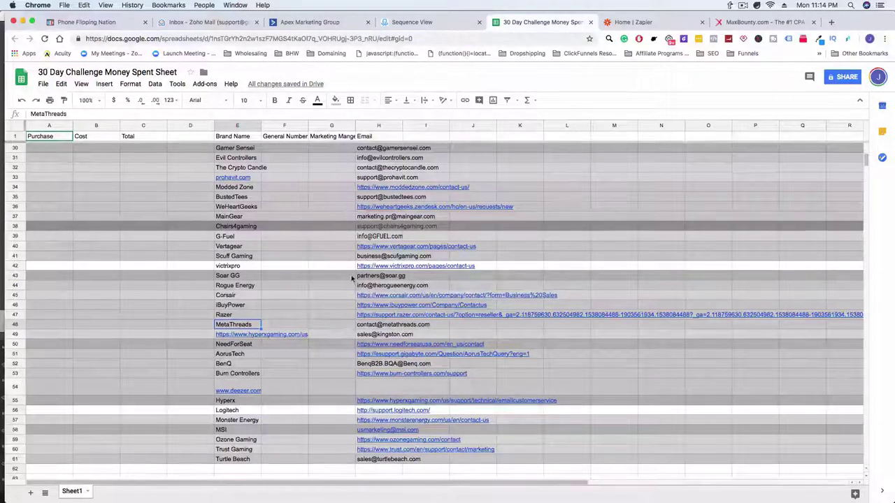
pyautogui.scroll(3, 352, 279)
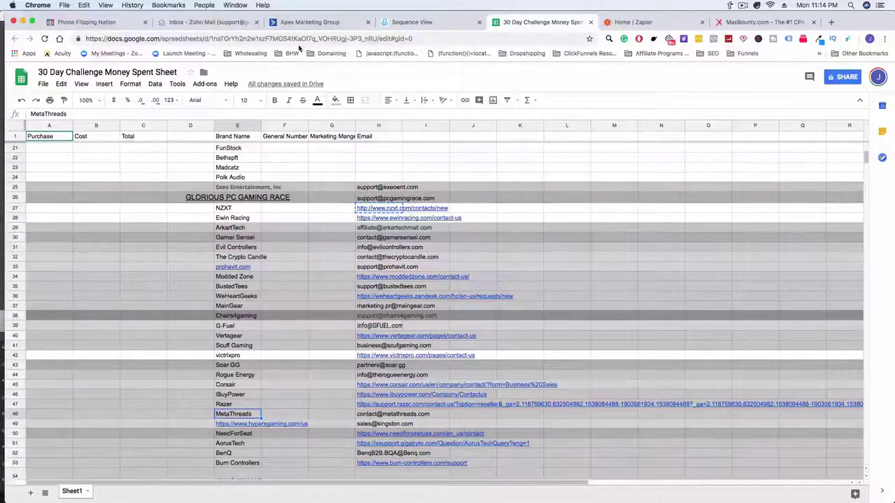
# Return to Zoho Mail and highlight passages of the French Burn-Controllers auto-reply
pyautogui.click(210, 22)
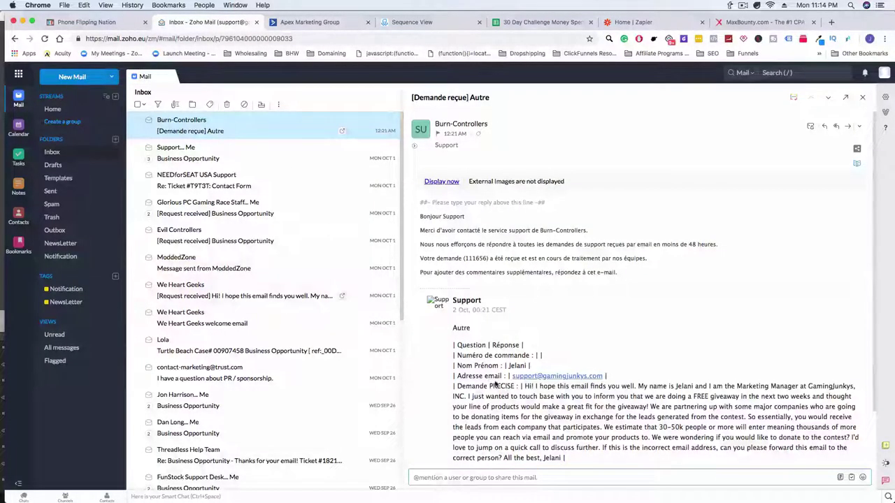
pyautogui.moveTo(468, 229); pyautogui.dragTo(442, 234)
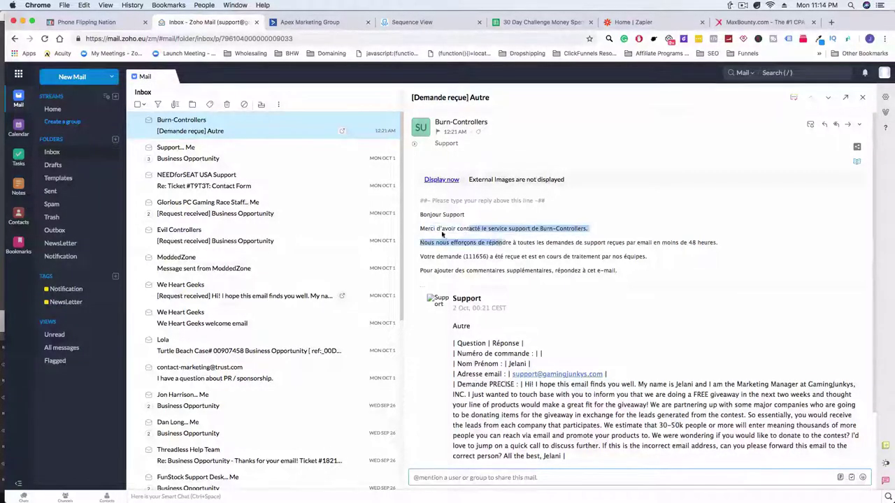
pyautogui.click(444, 231)
pyautogui.moveTo(568, 243); pyautogui.dragTo(574, 243)
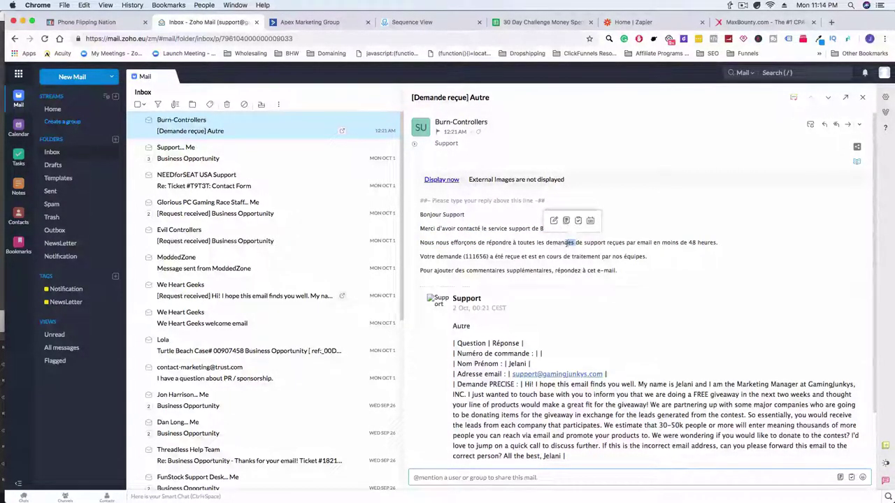
pyautogui.click(607, 312)
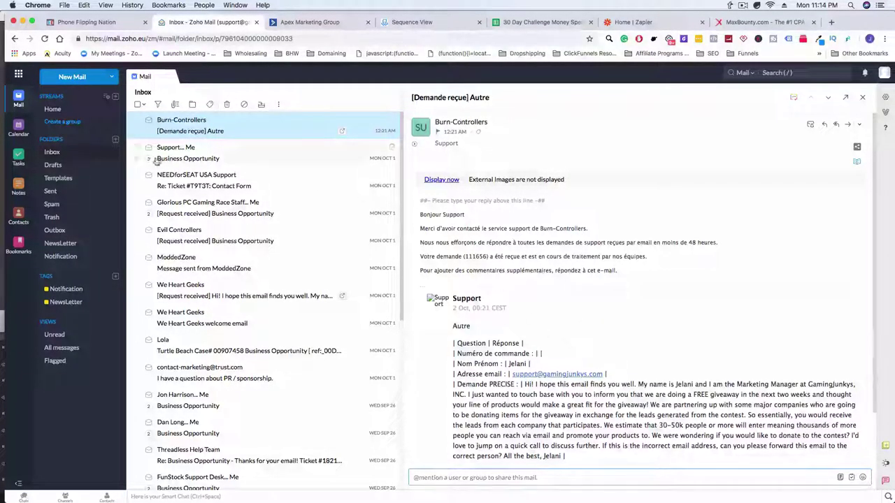
# Open Support's Business Opportunity thread and read Deezer's reply and the original giveaway pitch
pyautogui.click(233, 164)
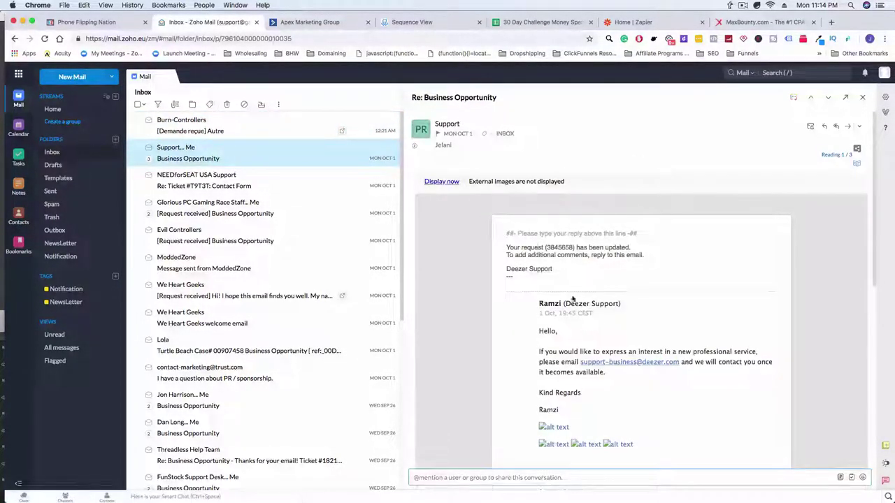
pyautogui.scroll(-2, 572, 300)
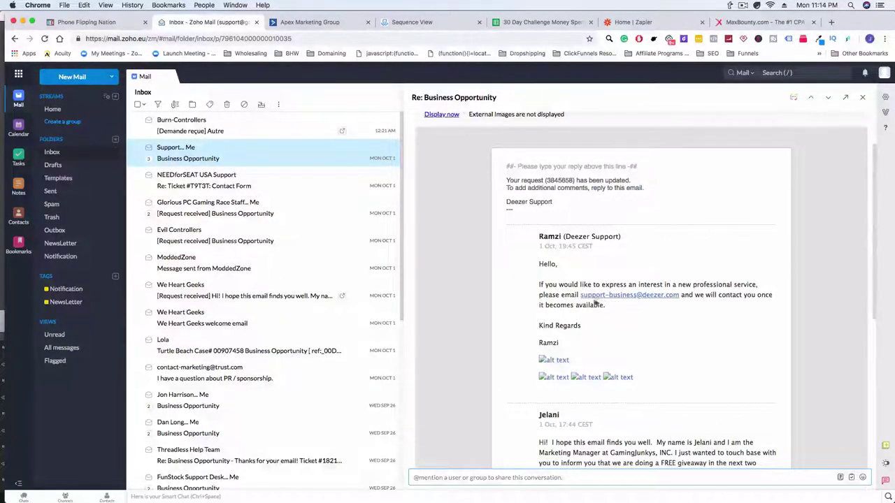
pyautogui.moveTo(550, 285); pyautogui.dragTo(761, 295)
pyautogui.click(762, 294)
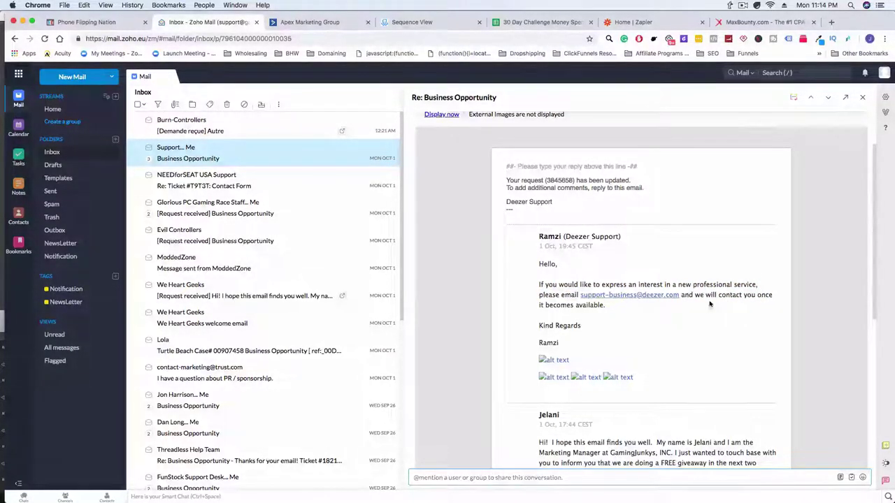
pyautogui.moveTo(621, 305); pyautogui.dragTo(694, 294)
pyautogui.click(596, 336)
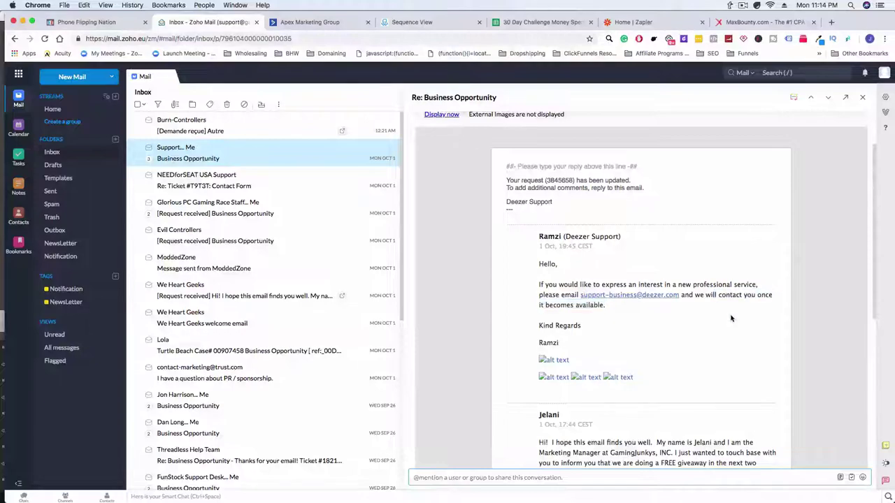
pyautogui.scroll(-8, 596, 336)
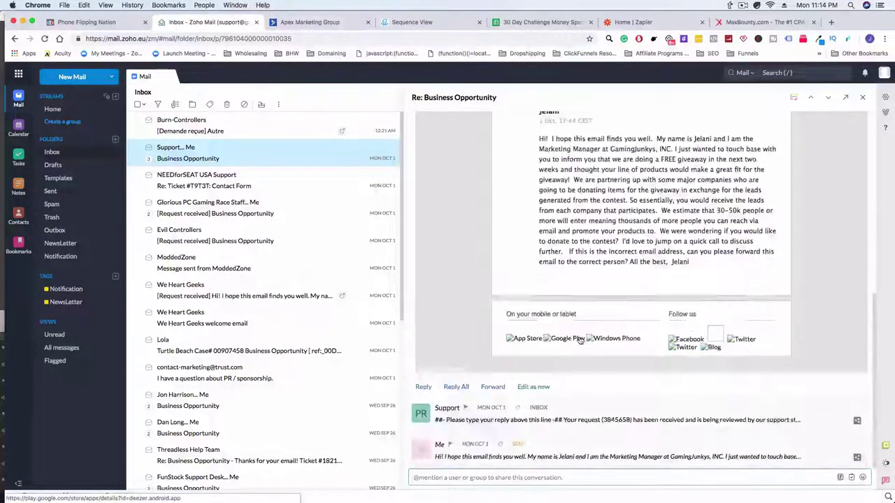
pyautogui.scroll(8, 580, 340)
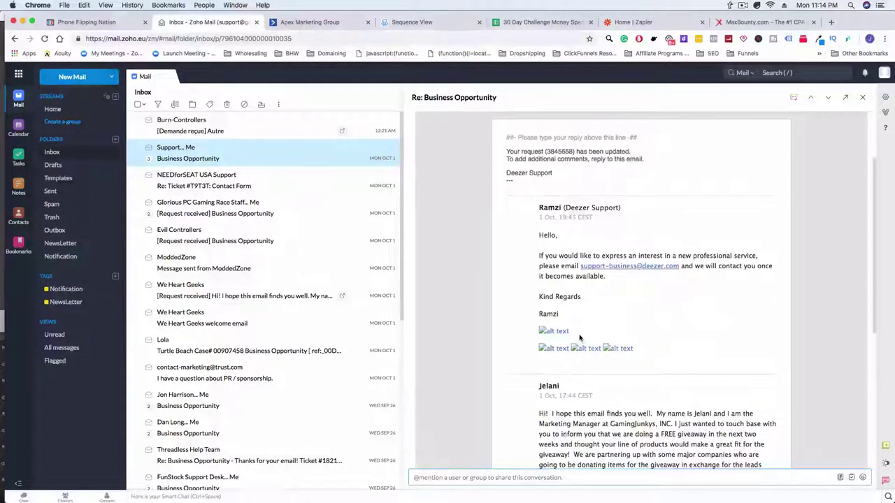
pyautogui.scroll(-2, 586, 332)
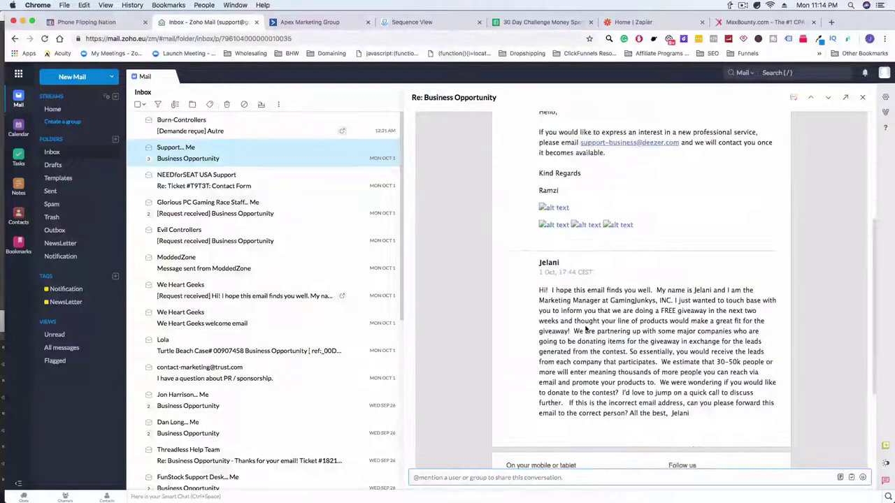
pyautogui.moveTo(581, 297); pyautogui.dragTo(591, 353)
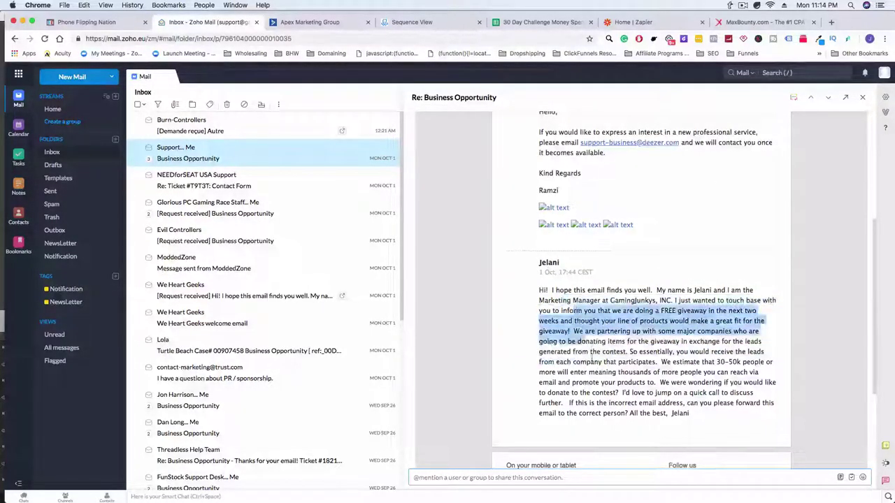
pyautogui.click(591, 356)
pyautogui.scroll(4, 591, 355)
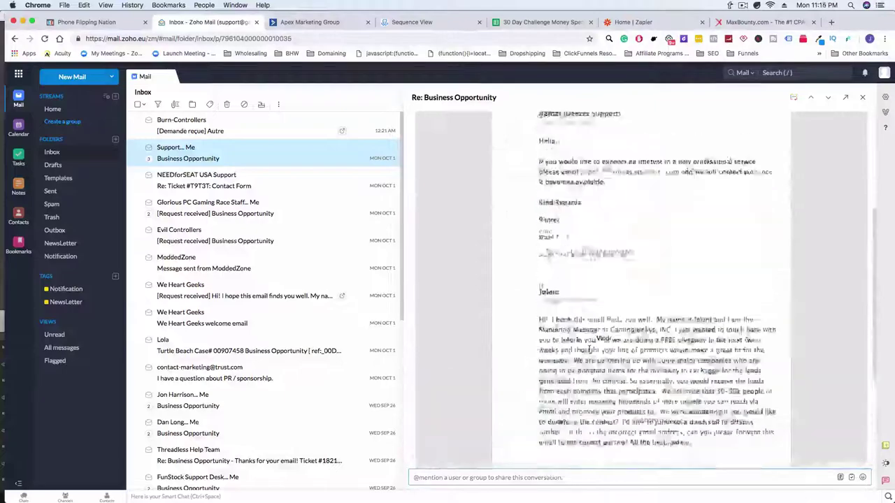
# Read Deezer's reply, highlighting its forwarding request, then move on to NEEDforSEAT USA Support's message
pyautogui.scroll(-1, 588, 349)
pyautogui.tripleClick(597, 355)
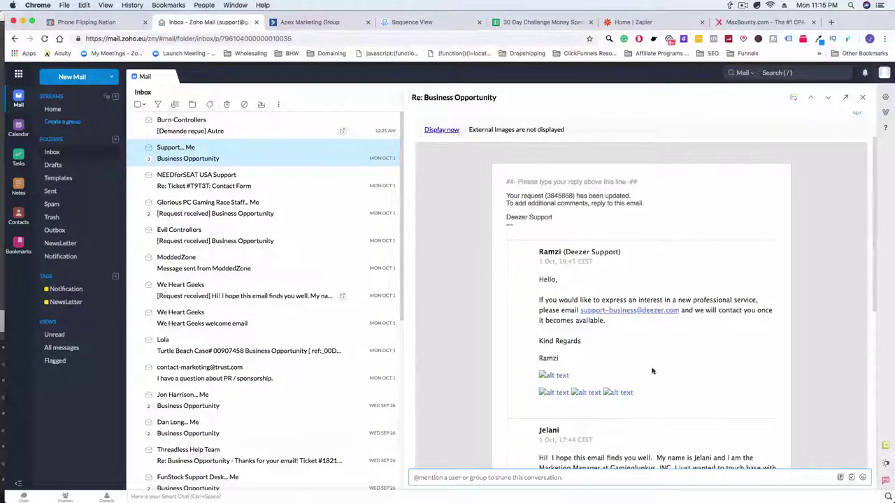
pyautogui.scroll(-10, 652, 371)
pyautogui.scroll(5, 664, 358)
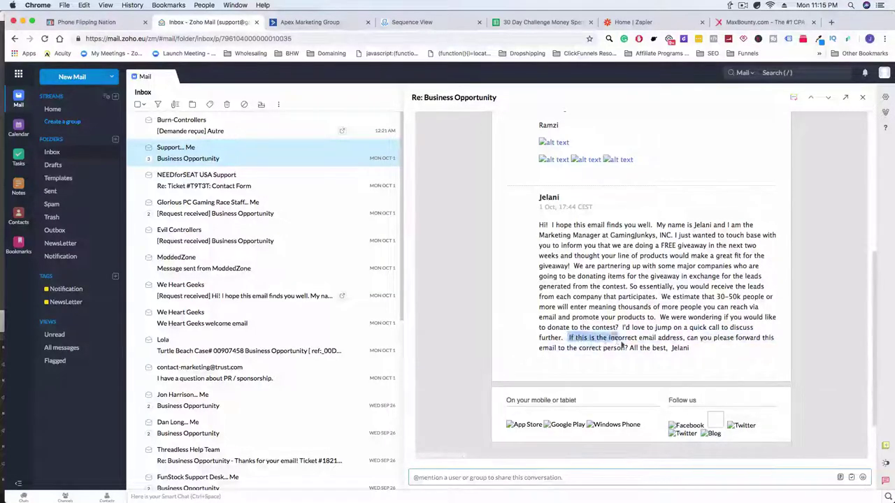
pyautogui.moveTo(621, 342); pyautogui.dragTo(628, 349)
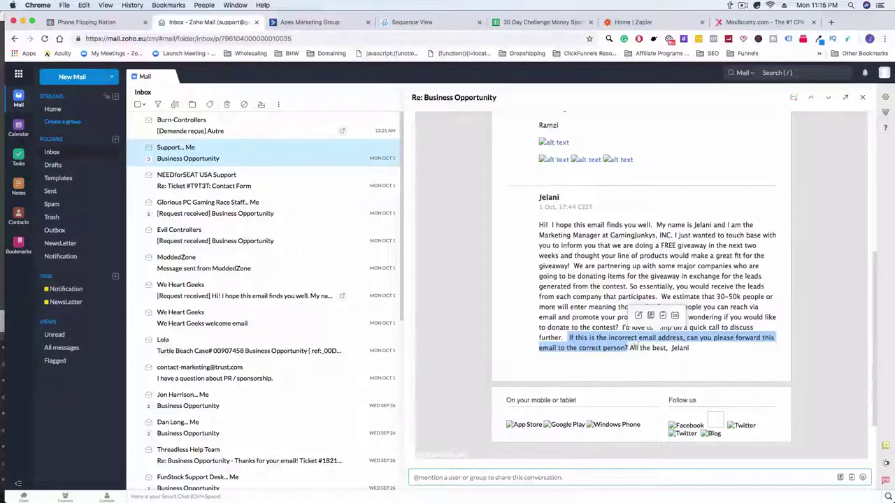
pyautogui.moveTo(626, 346); pyautogui.dragTo(569, 338)
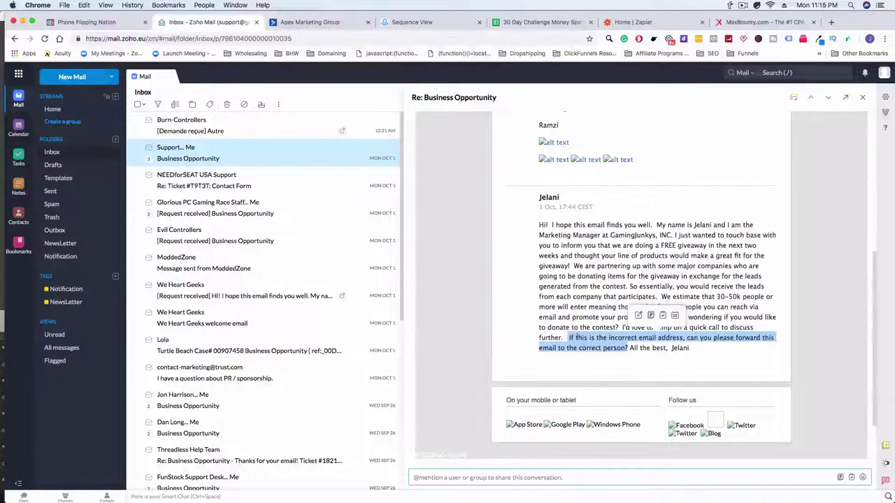
pyautogui.click(627, 348)
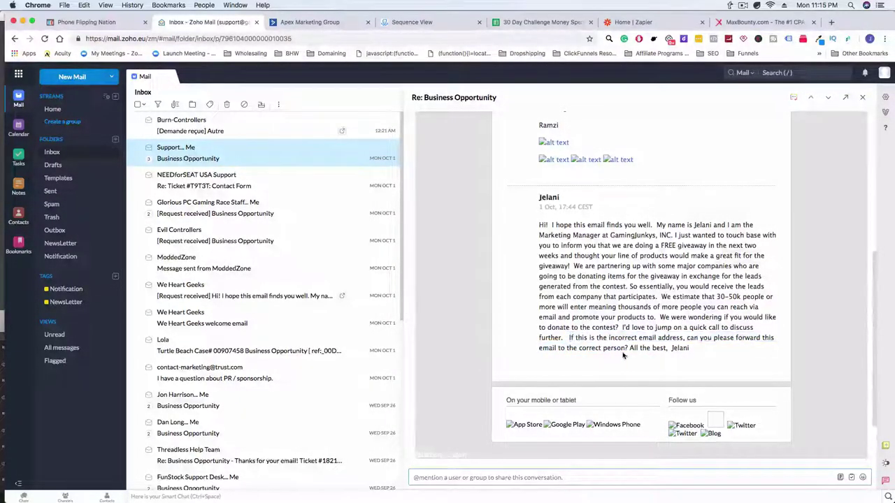
pyautogui.moveTo(570, 337); pyautogui.dragTo(627, 348)
pyautogui.click(605, 393)
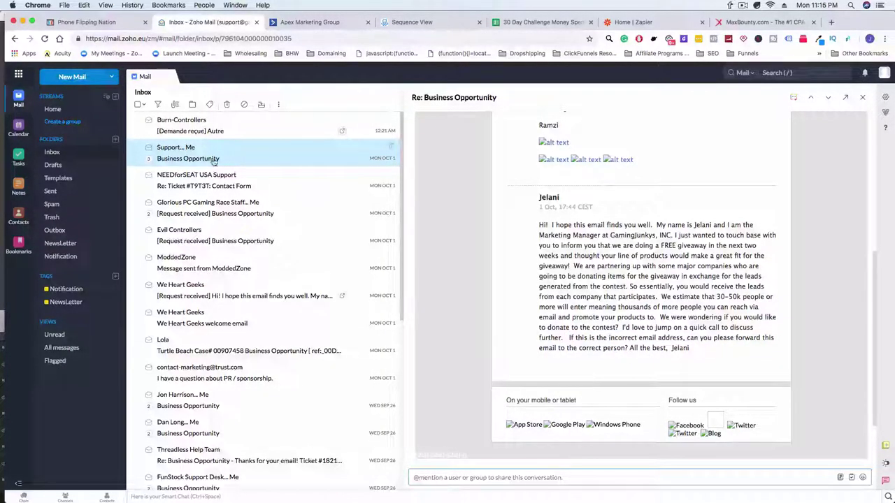
pyautogui.press('Down')
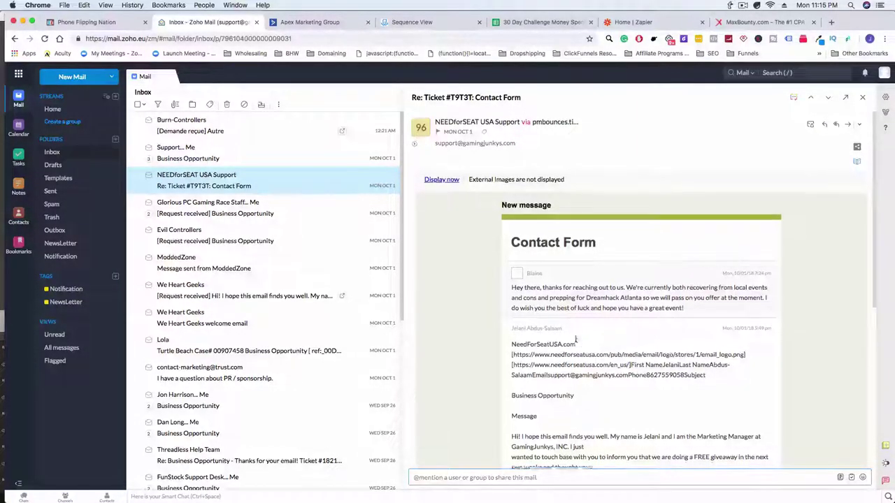
# Read NEEDforSEAT's reply declining the giveaway offer, highlighting its key lines and Dreamhack Atlanta note
pyautogui.scroll(-2, 545, 331)
pyautogui.scroll(2, 570, 327)
pyautogui.moveTo(512, 289); pyautogui.dragTo(576, 288)
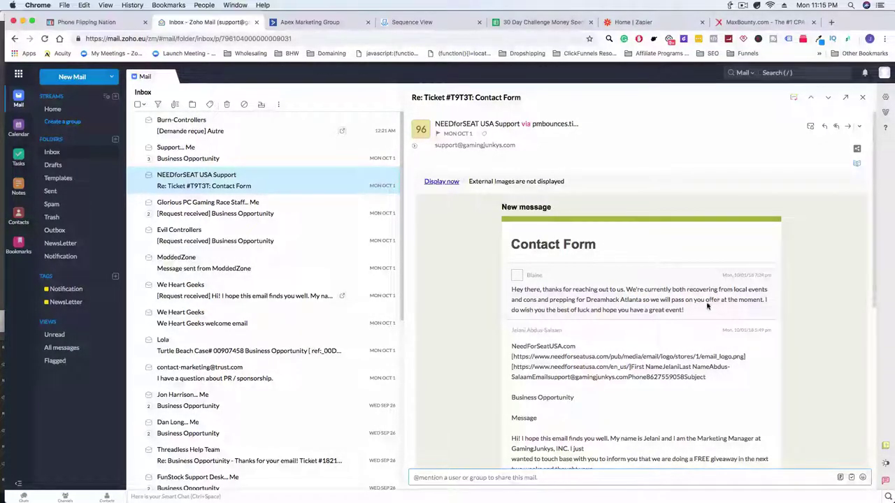
pyautogui.moveTo(722, 300); pyautogui.dragTo(758, 306)
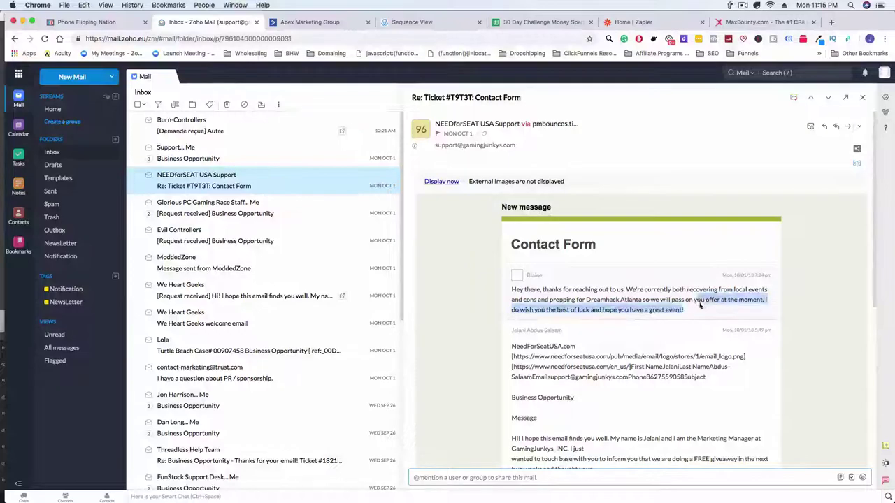
pyautogui.click(517, 319)
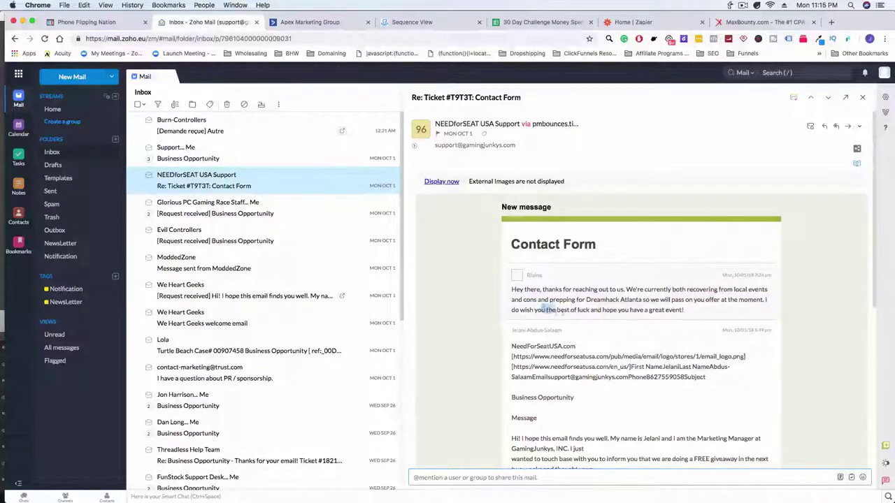
pyautogui.moveTo(559, 312); pyautogui.dragTo(683, 310)
pyautogui.click(604, 279)
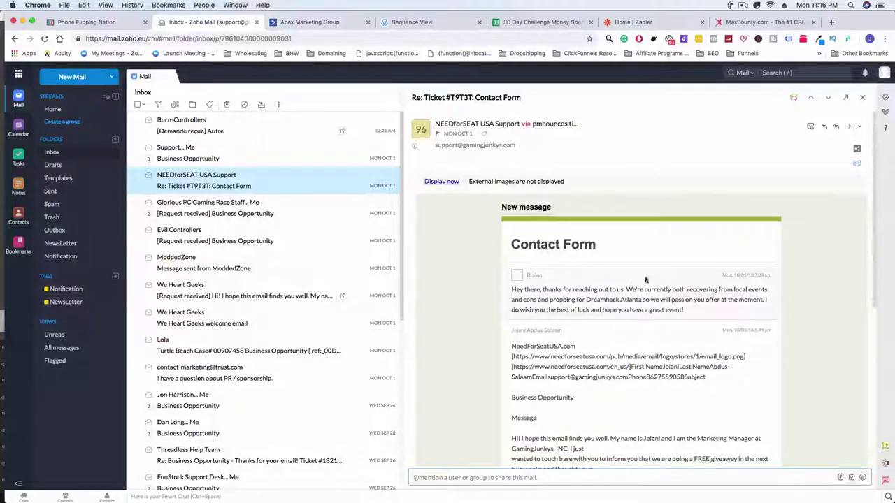
pyautogui.scroll(-3, 666, 308)
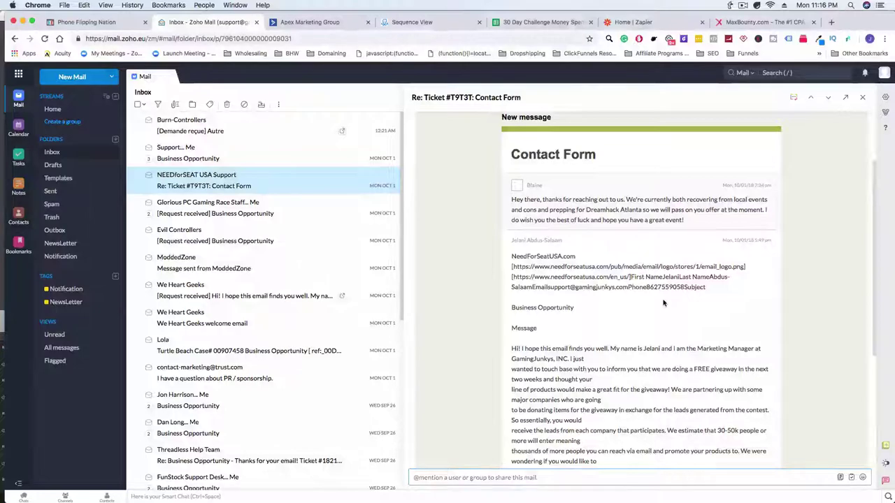
pyautogui.scroll(3, 665, 305)
pyautogui.moveTo(606, 299); pyautogui.dragTo(660, 306)
pyautogui.click(658, 288)
pyautogui.click(654, 299)
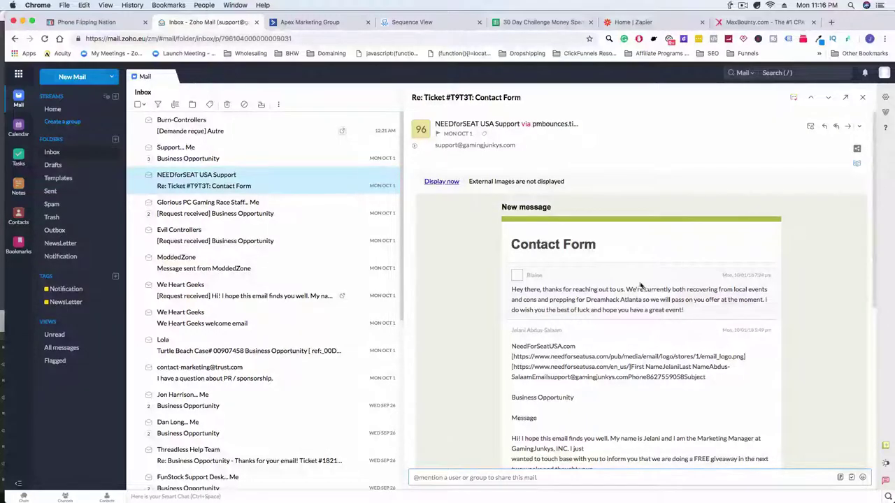
# Open the Glorious PC Gaming Race Staff email, then read Evil Controllers' request 82701 acknowledgement
pyautogui.click(245, 209)
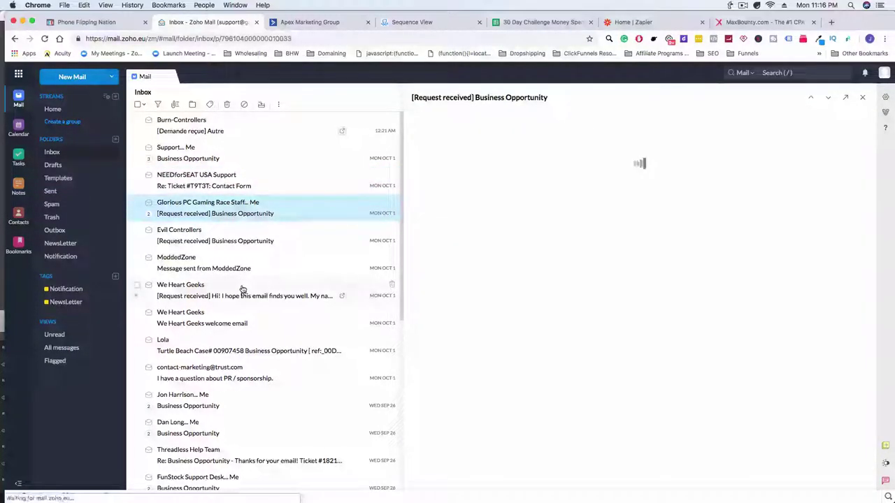
pyautogui.click(238, 241)
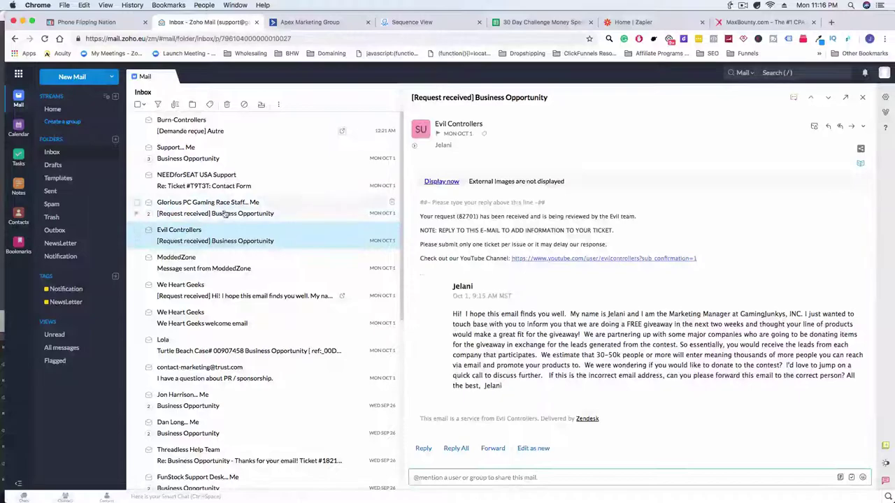
pyautogui.moveTo(612, 216); pyautogui.dragTo(560, 217)
pyautogui.click(590, 216)
pyautogui.click(585, 219)
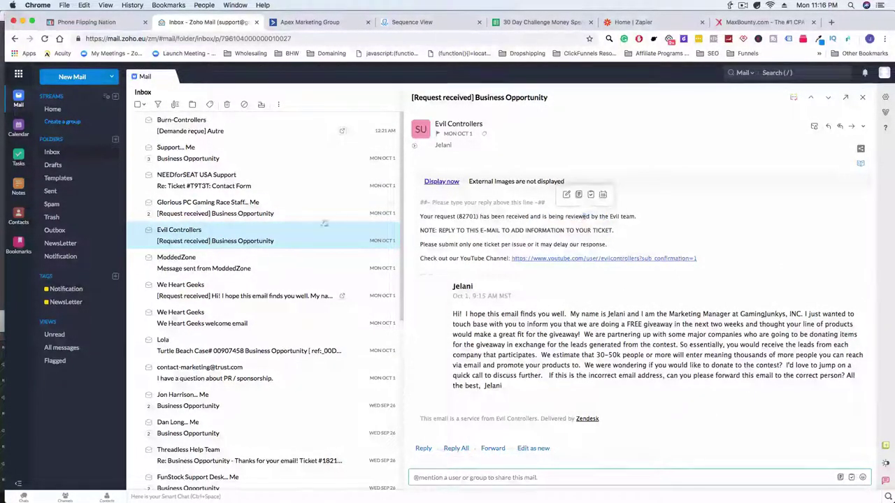
pyautogui.scroll(-3, 227, 268)
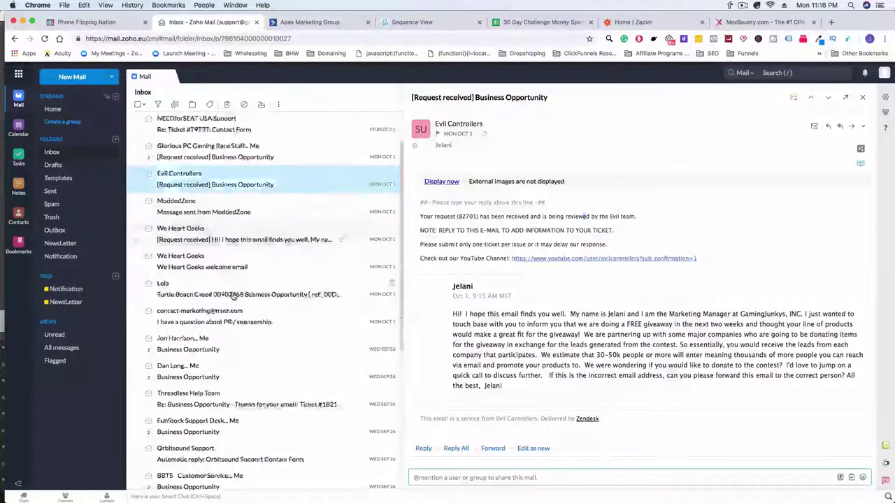
pyautogui.scroll(3, 235, 245)
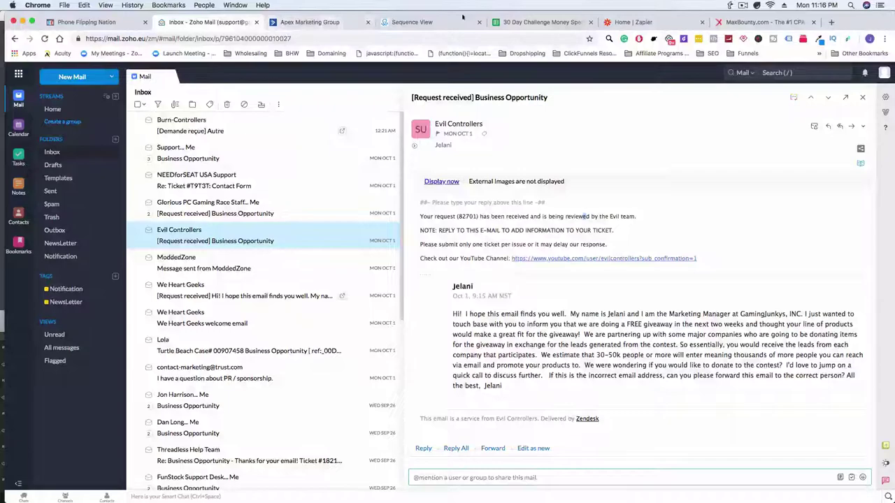
# Switch to ActiveCampaign and scroll through the GJ Entries - Follow Up automation's Yes/No email branches
pyautogui.click(321, 24)
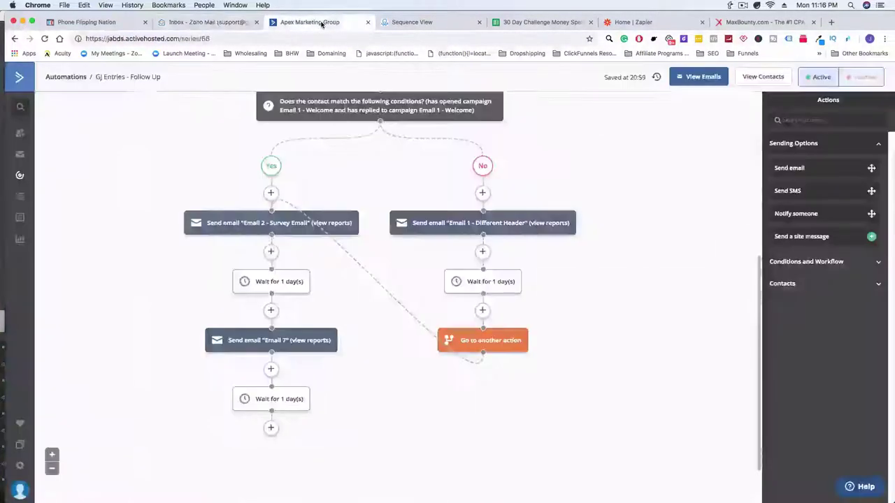
pyautogui.scroll(5, 311, 293)
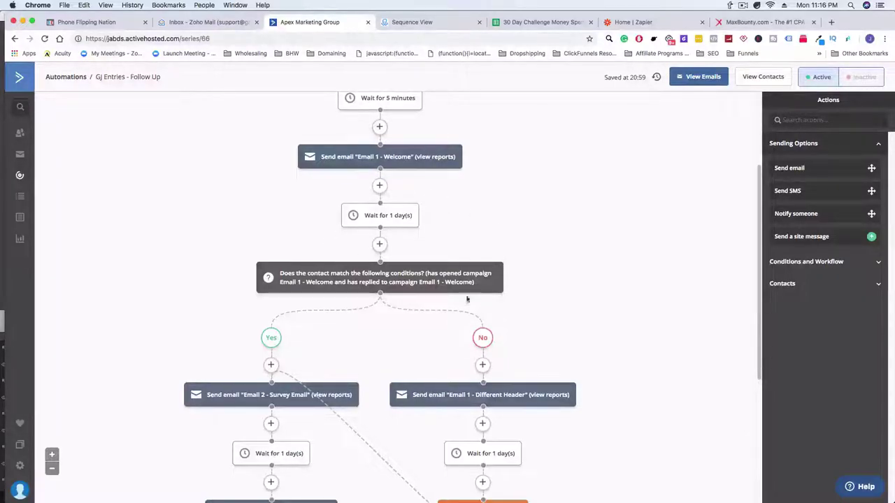
pyautogui.scroll(-2, 392, 413)
pyautogui.scroll(-1, 285, 406)
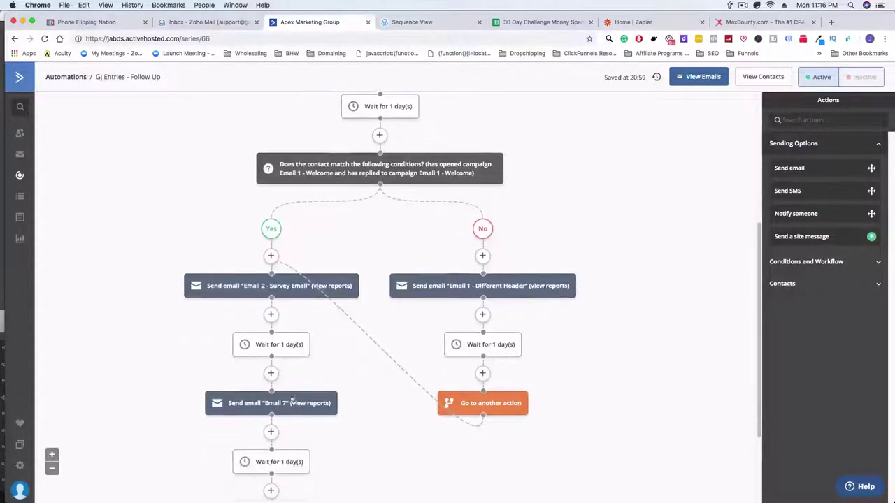
pyautogui.scroll(5, 378, 289)
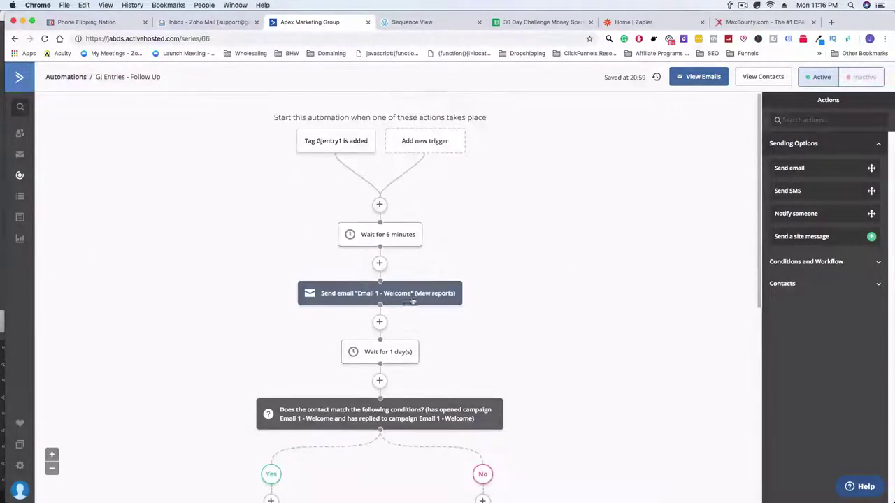
pyautogui.scroll(-4, 318, 373)
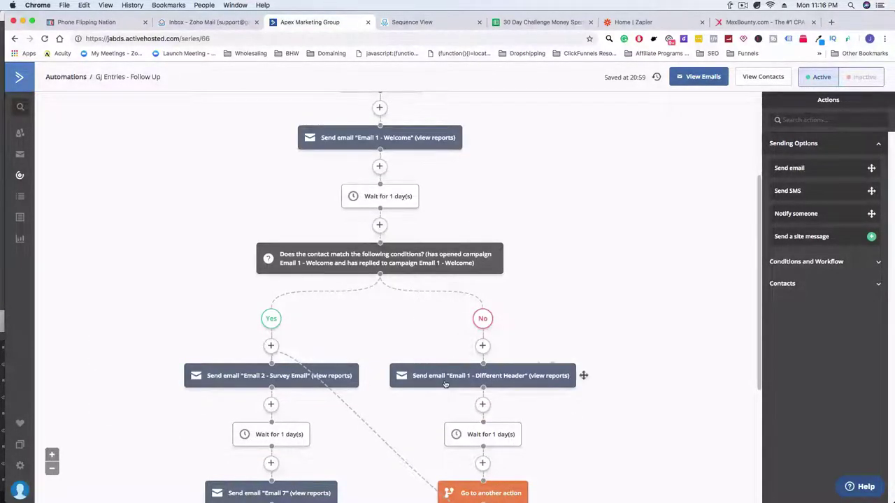
pyautogui.scroll(-2, 446, 384)
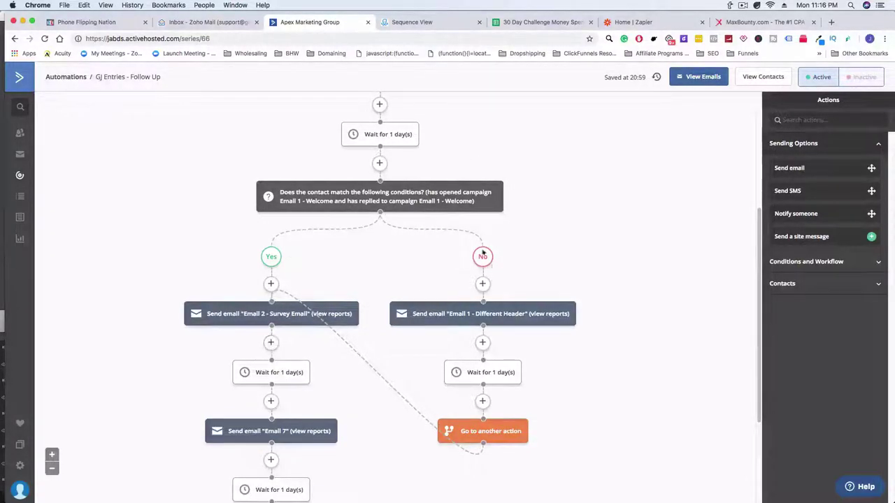
pyautogui.moveTo(472, 322)
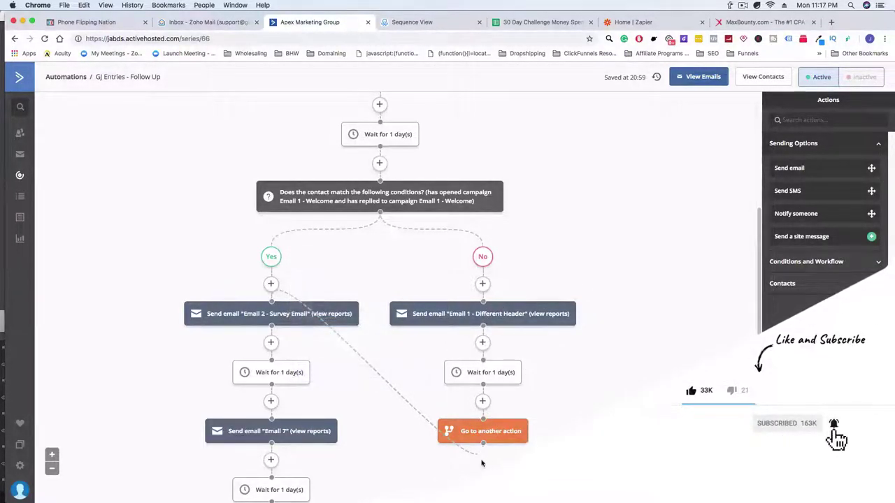
pyautogui.moveTo(243, 323)
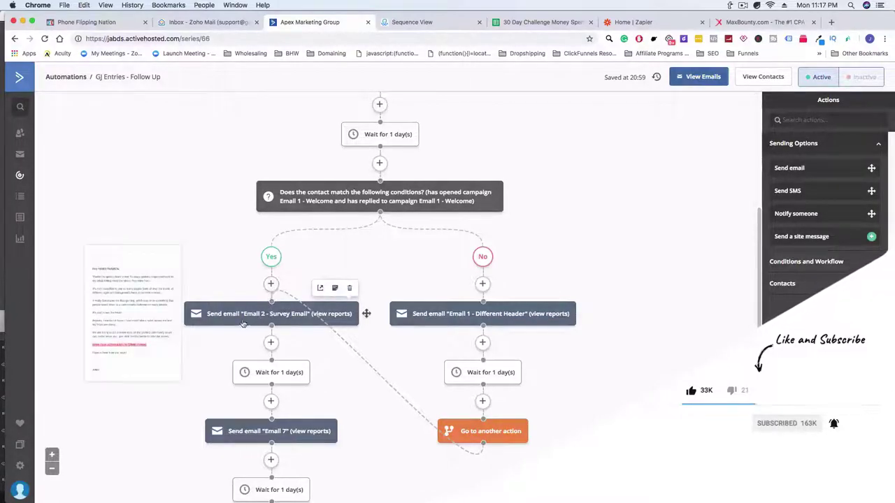
pyautogui.scroll(-1, 248, 323)
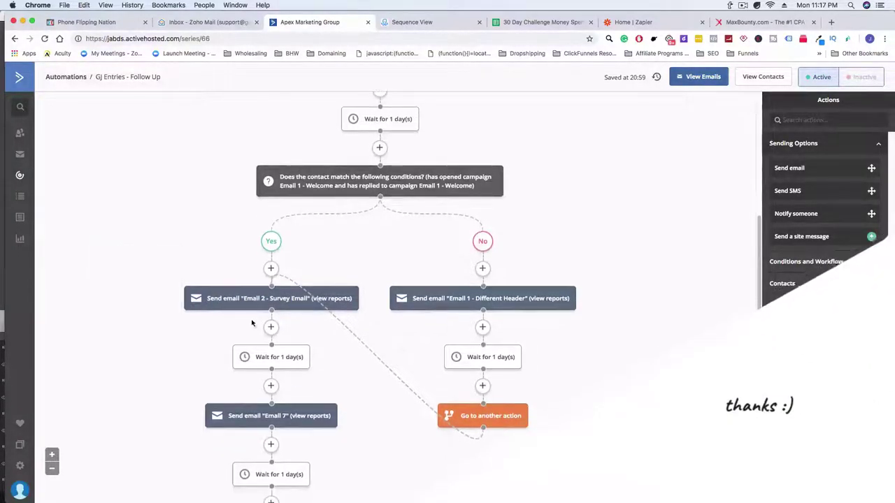
pyautogui.moveTo(290, 353)
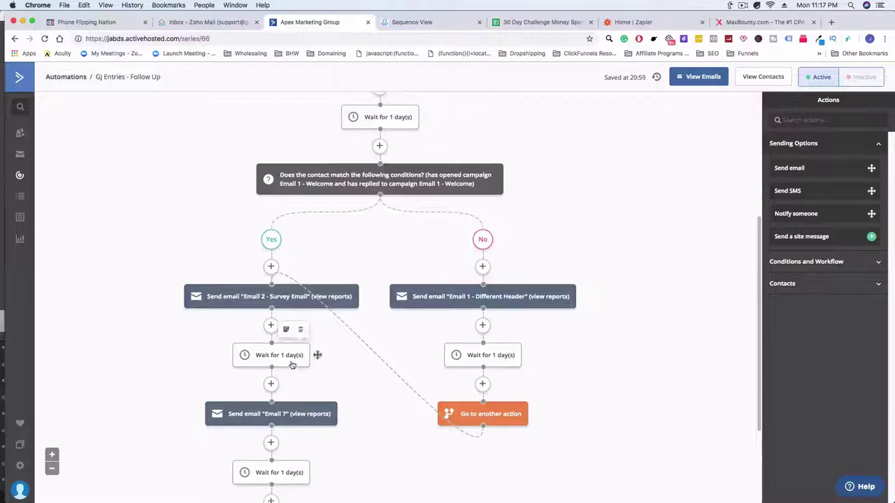
pyautogui.scroll(-1, 292, 365)
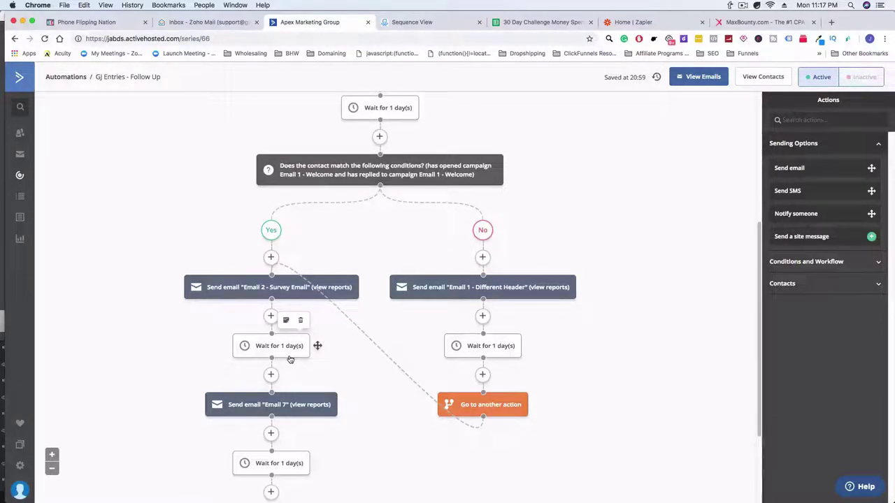
pyautogui.scroll(-1, 290, 359)
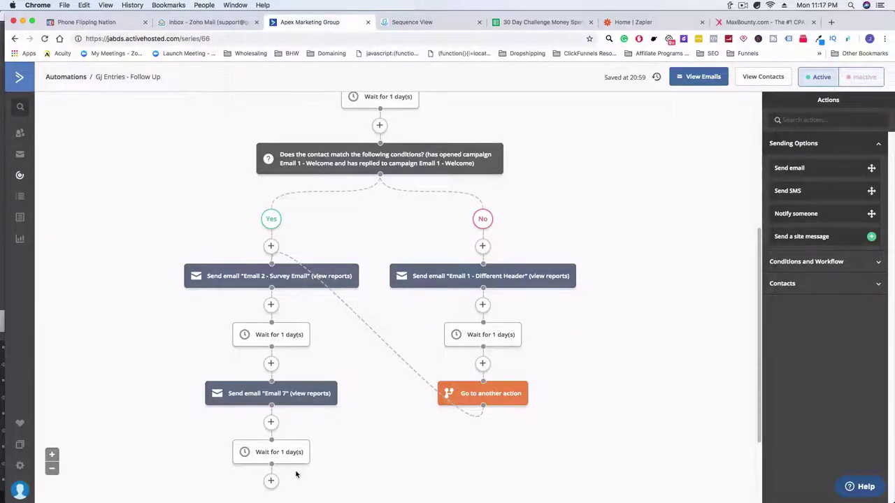
# Open Email 7's gaming-shirt photo request in the email designer from its Send email step
pyautogui.click(284, 395)
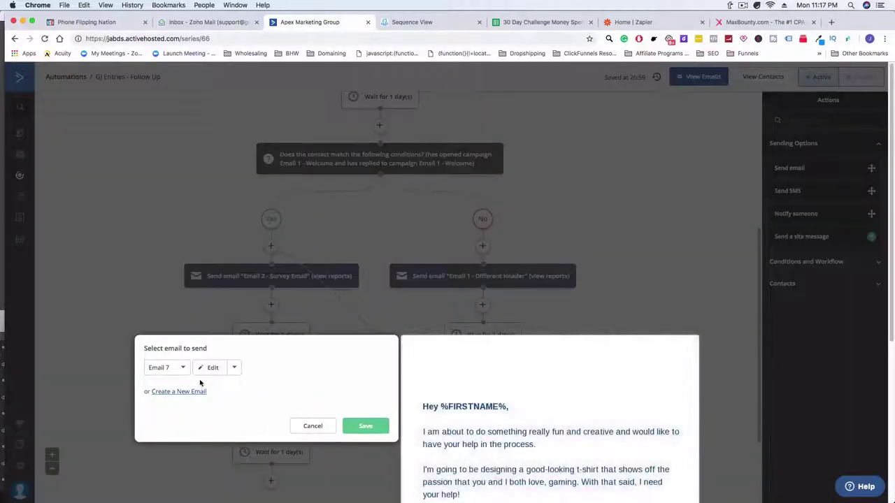
pyautogui.click(210, 367)
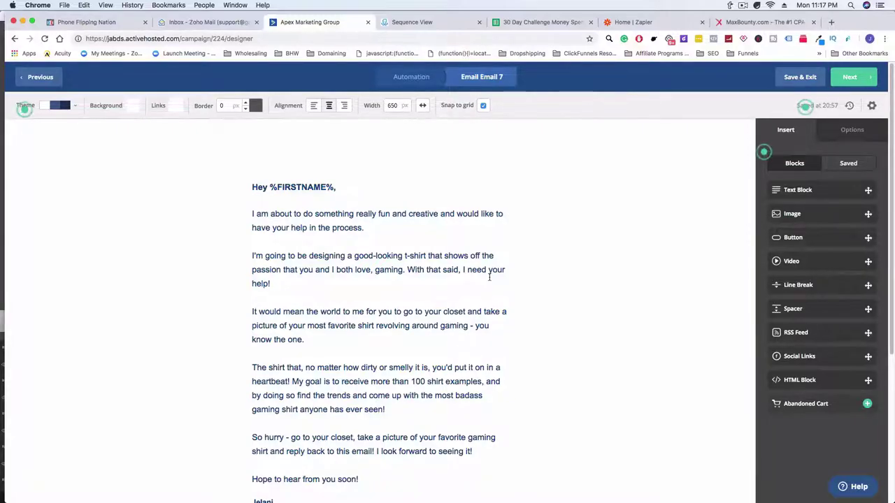
# Review the Email 7 body asking for 100+ gaming shirt photos, then Save & Exit
pyautogui.click(260, 203)
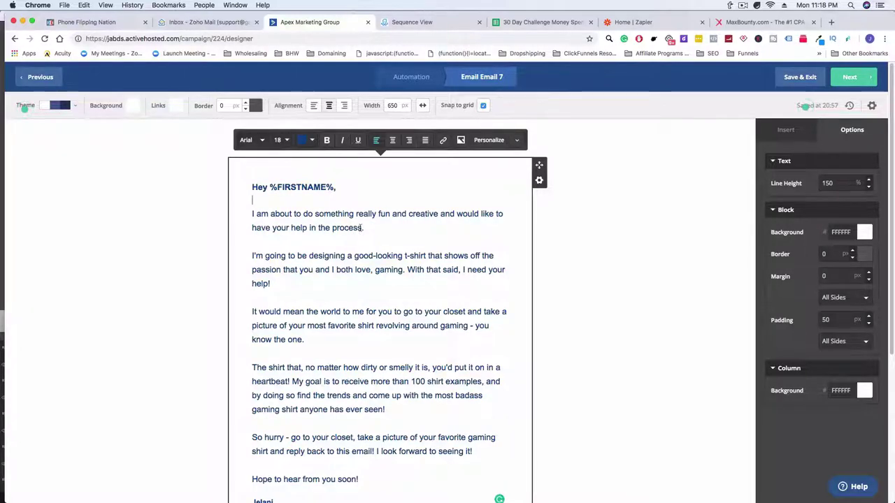
pyautogui.scroll(-3, 301, 254)
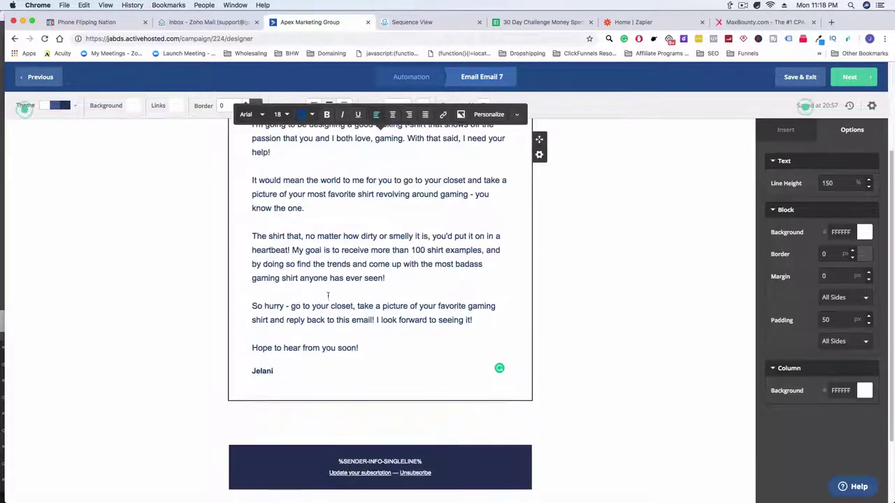
pyautogui.scroll(2, 328, 298)
pyautogui.scroll(1, 327, 297)
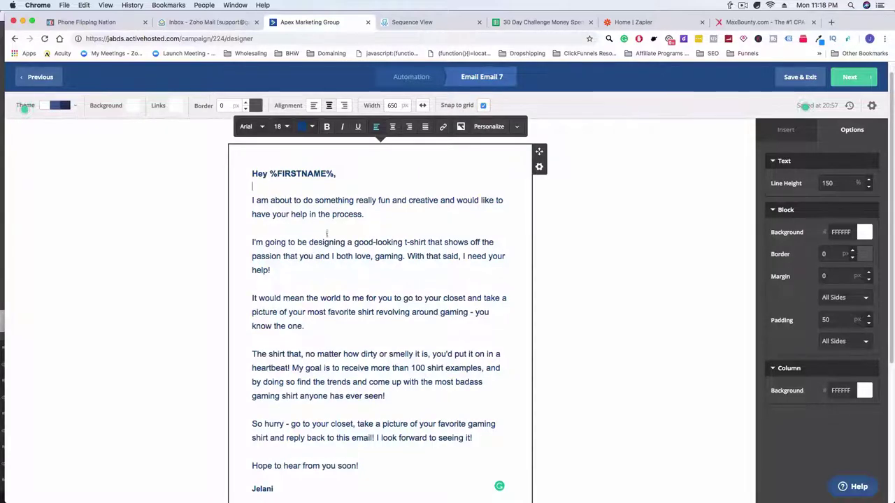
pyautogui.scroll(-1, 366, 308)
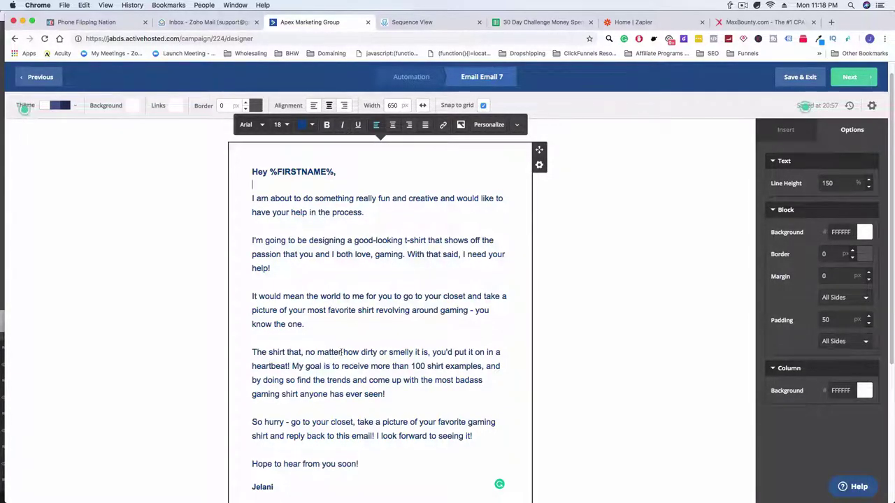
pyautogui.scroll(-2, 342, 352)
pyautogui.scroll(3, 338, 340)
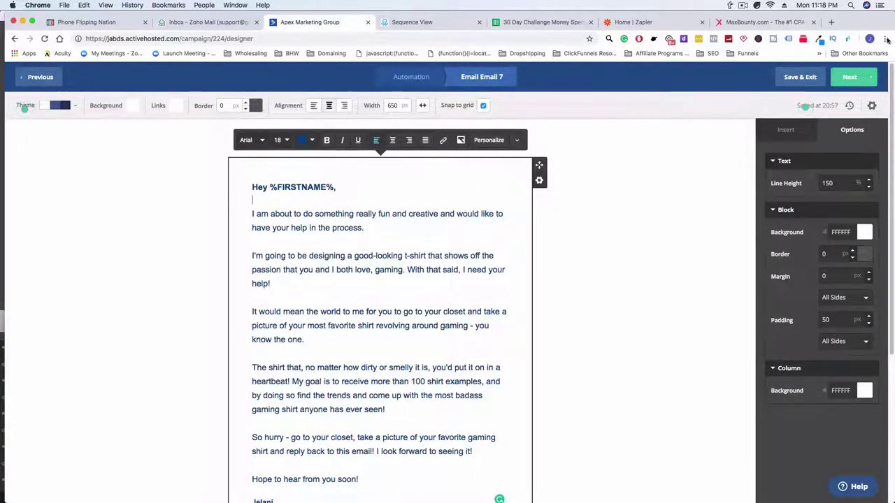
pyautogui.click(800, 77)
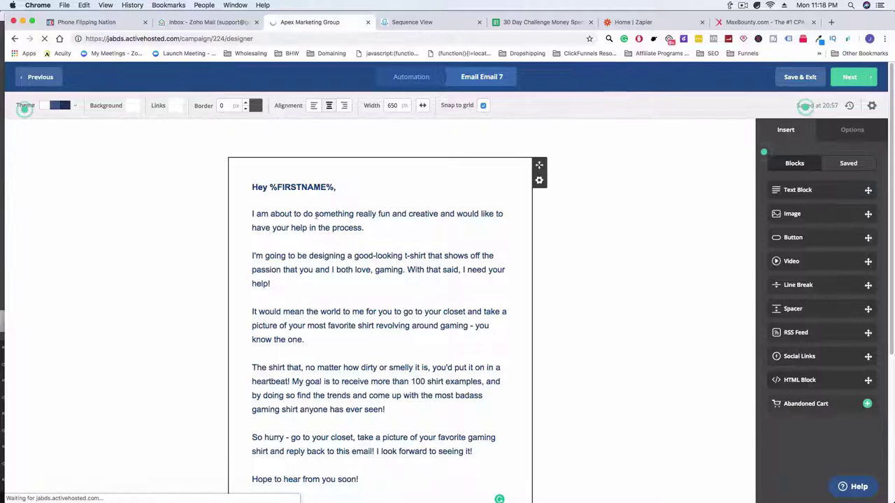
# Switch to ManyChat and review the GJ - ENTRY growth tool's opt-in preview text
pyautogui.click(395, 23)
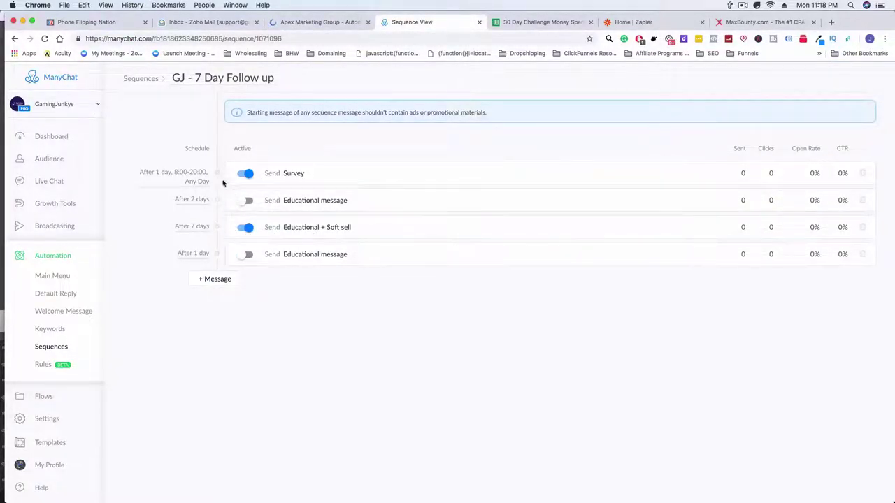
pyautogui.click(58, 204)
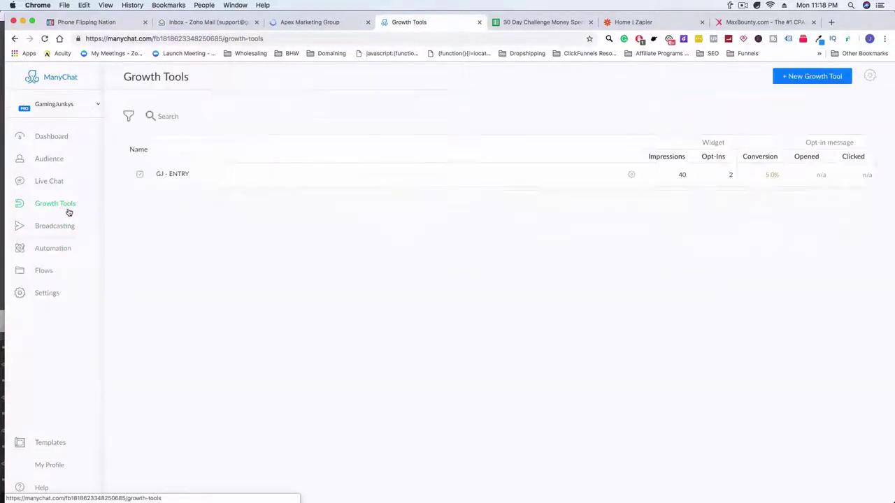
pyautogui.click(176, 178)
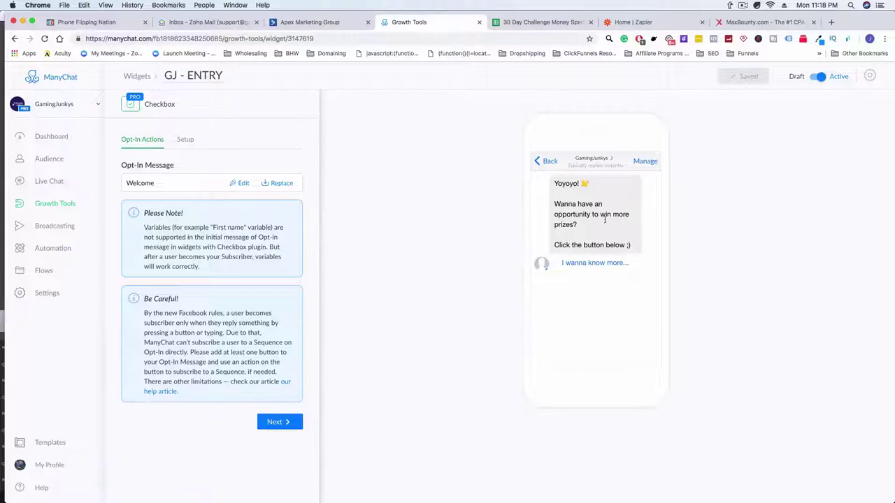
pyautogui.moveTo(582, 194); pyautogui.dragTo(590, 235)
pyautogui.moveTo(570, 206); pyautogui.dragTo(585, 224)
pyautogui.click(596, 222)
# Go to Automation > Sequences and open the GJ - 7 Day Follow up sequence
pyautogui.click(62, 248)
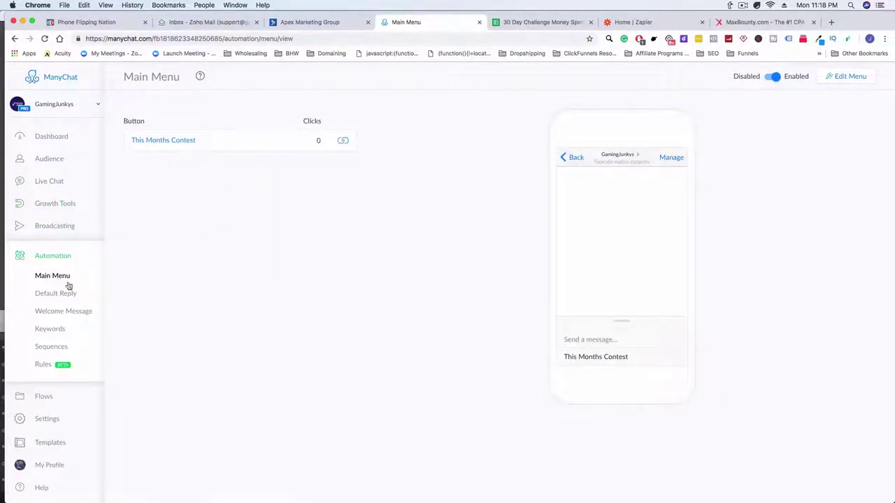
pyautogui.click(55, 348)
pyautogui.click(154, 144)
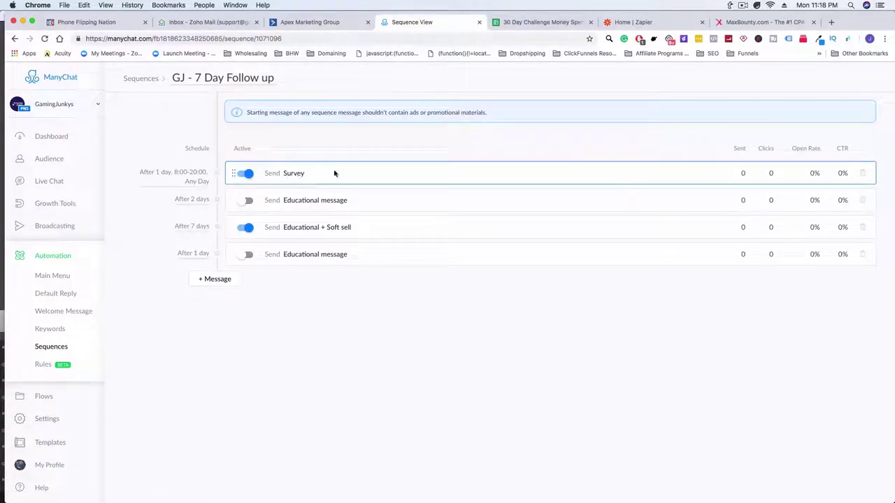
pyautogui.click(311, 22)
pyautogui.scroll(-5, 335, 336)
pyautogui.scroll(1, 272, 288)
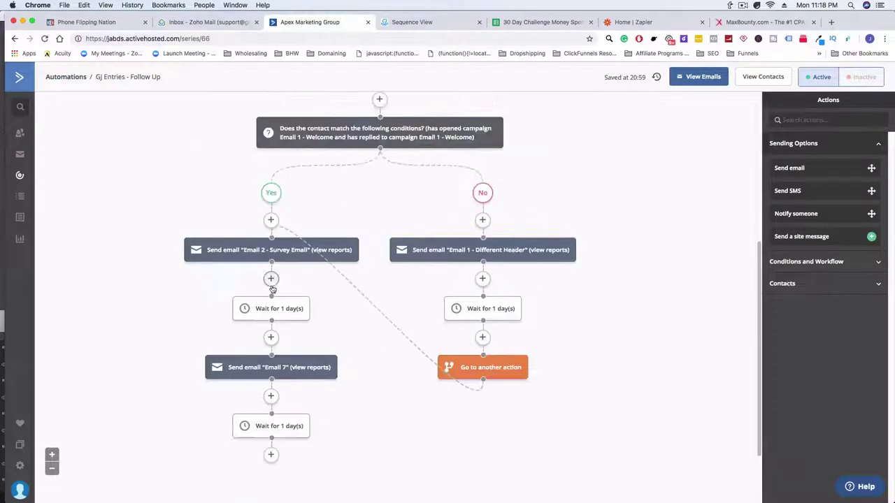
pyautogui.click(412, 22)
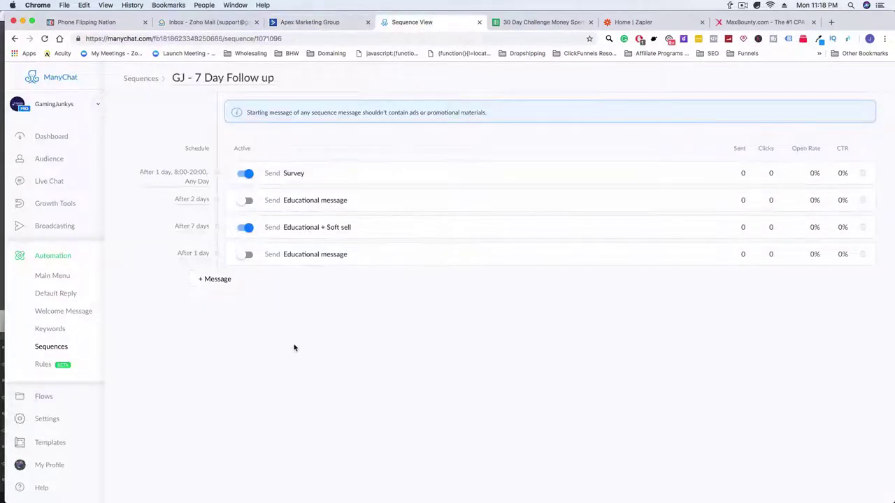
pyautogui.click(301, 23)
pyautogui.scroll(3, 430, 248)
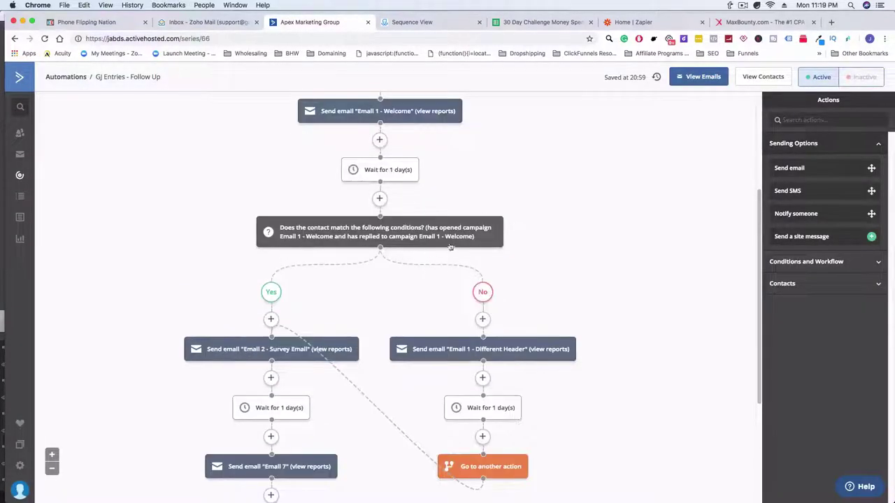
pyautogui.click(421, 23)
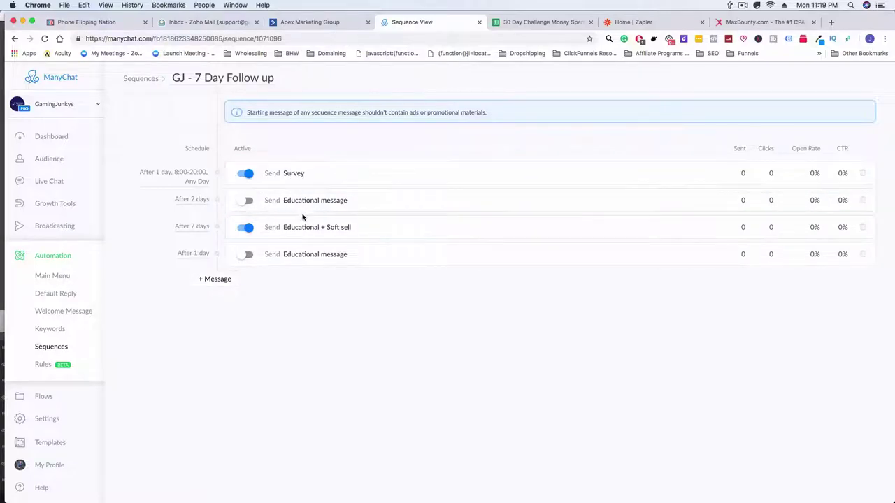
pyautogui.click(319, 22)
pyautogui.scroll(-3, 253, 323)
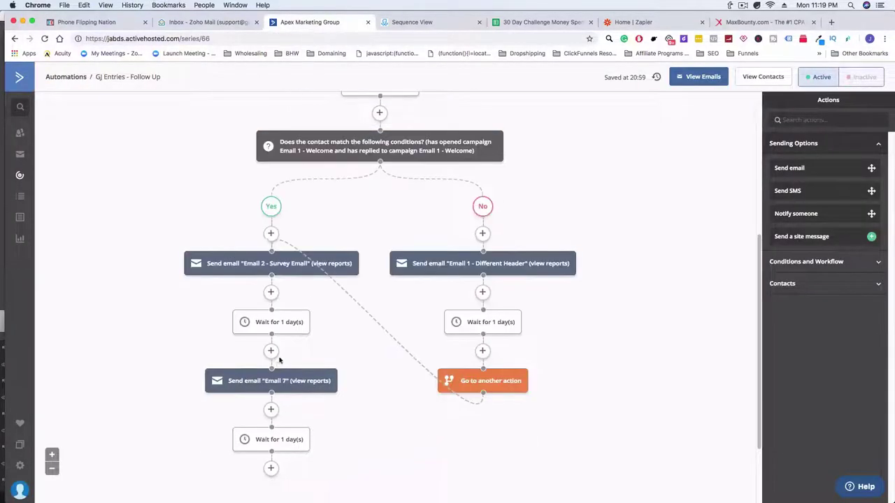
pyautogui.click(400, 23)
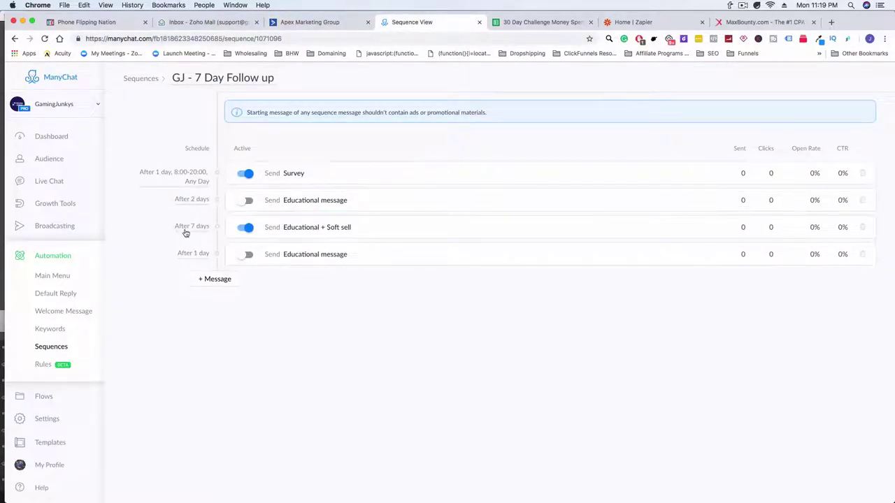
# Open the Educational + Soft sell message, check the Sure button stats, and view its Send Message content
pyautogui.click(328, 233)
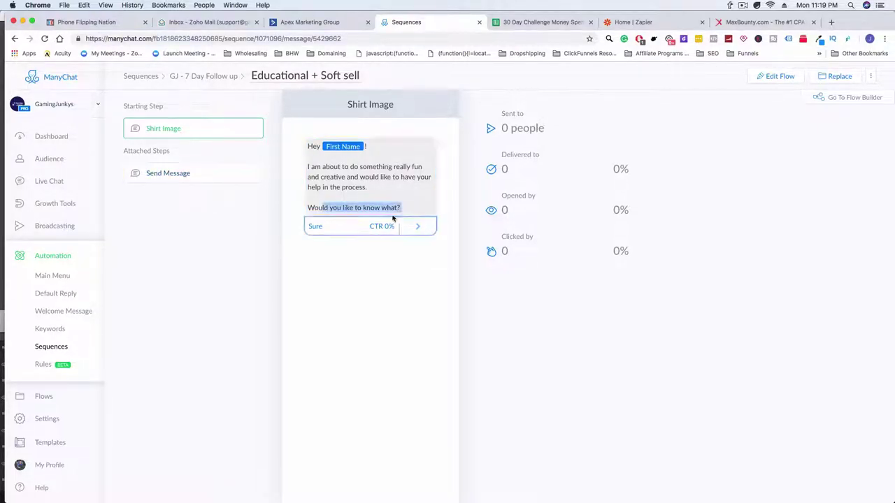
pyautogui.click(333, 228)
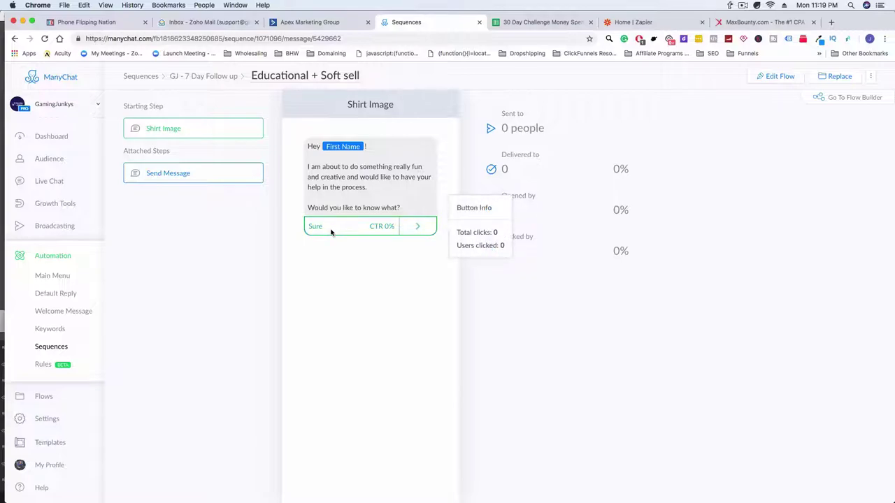
pyautogui.click(208, 175)
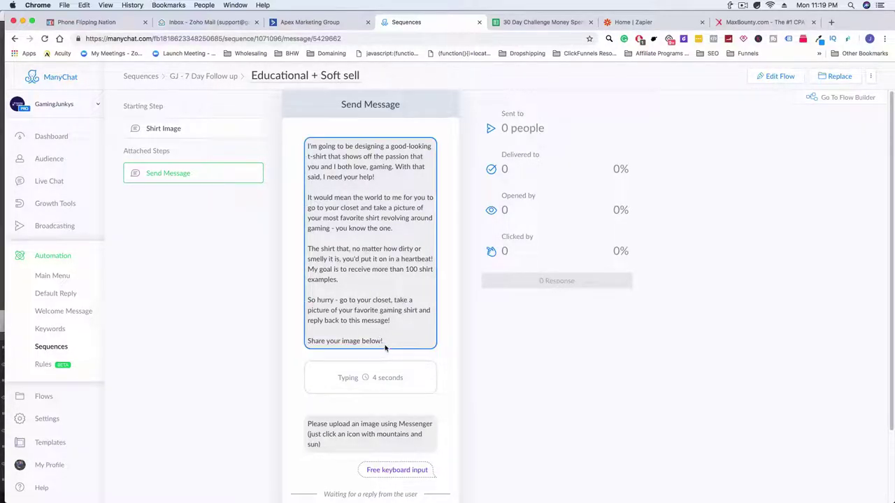
pyautogui.click(308, 21)
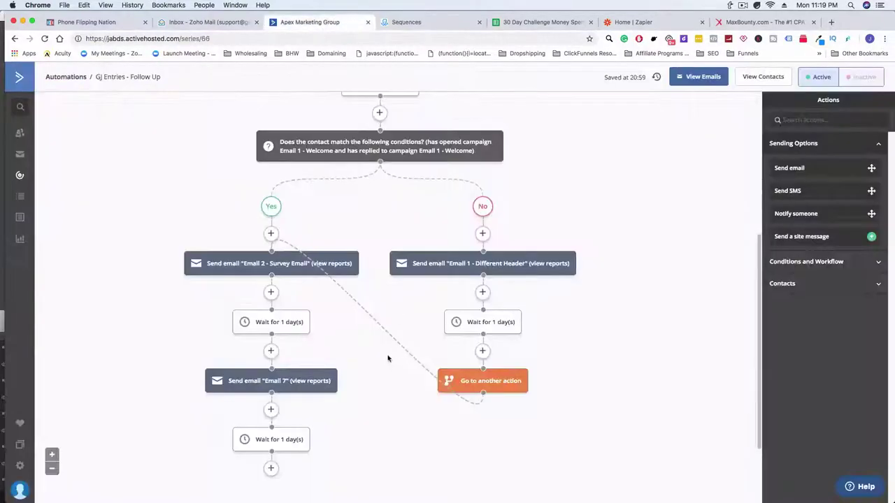
pyautogui.click(407, 22)
pyautogui.scroll(-3, 370, 314)
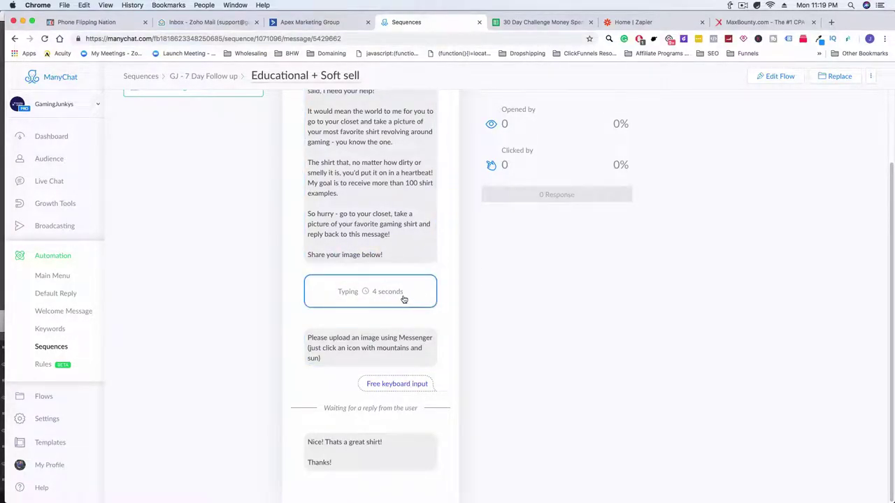
# Shorten the typing delay before the image-upload prompt in Send Message from 4 to 1 second
pyautogui.click(771, 75)
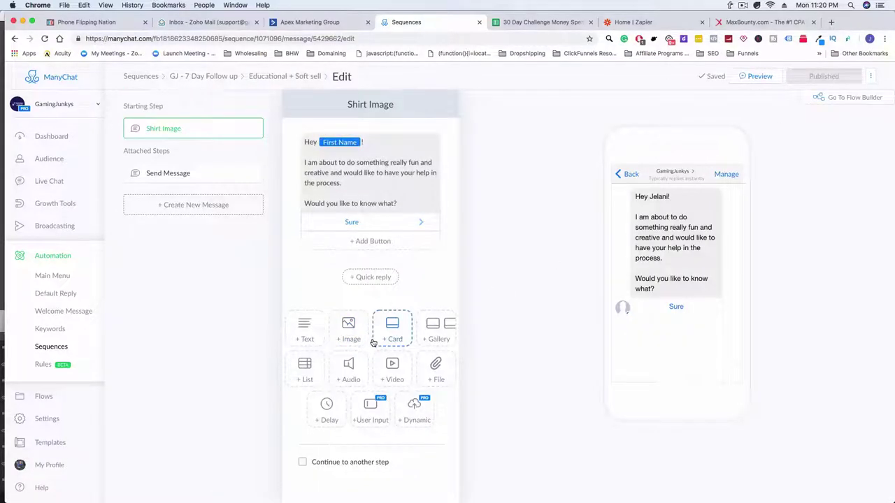
pyautogui.click(168, 172)
pyautogui.scroll(-5, 361, 259)
pyautogui.click(371, 219)
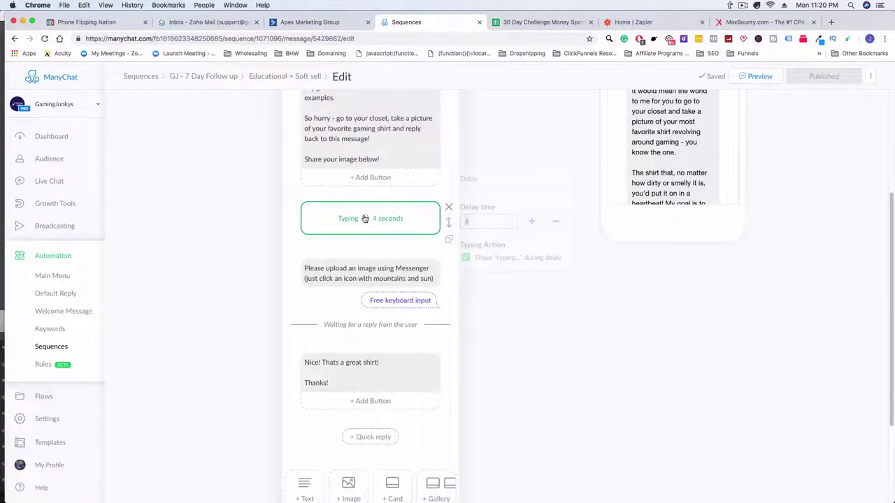
pyautogui.click(557, 224)
pyautogui.click(557, 224)
pyautogui.click(557, 223)
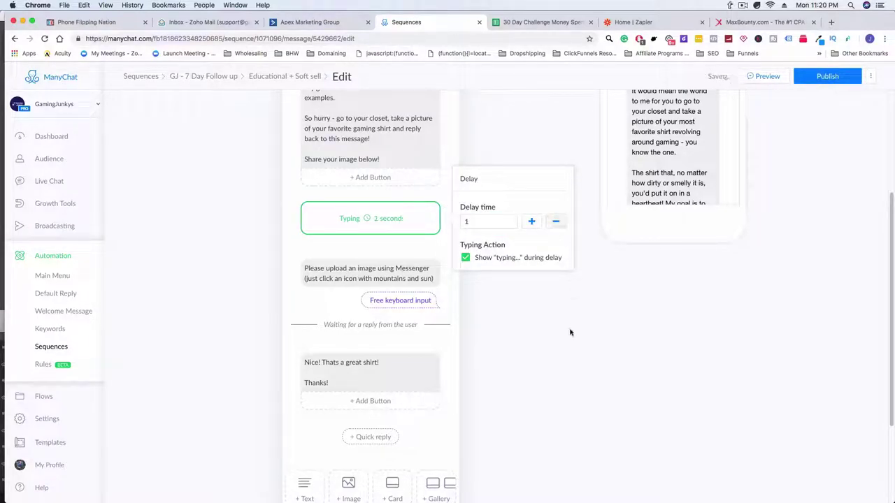
pyautogui.click(569, 332)
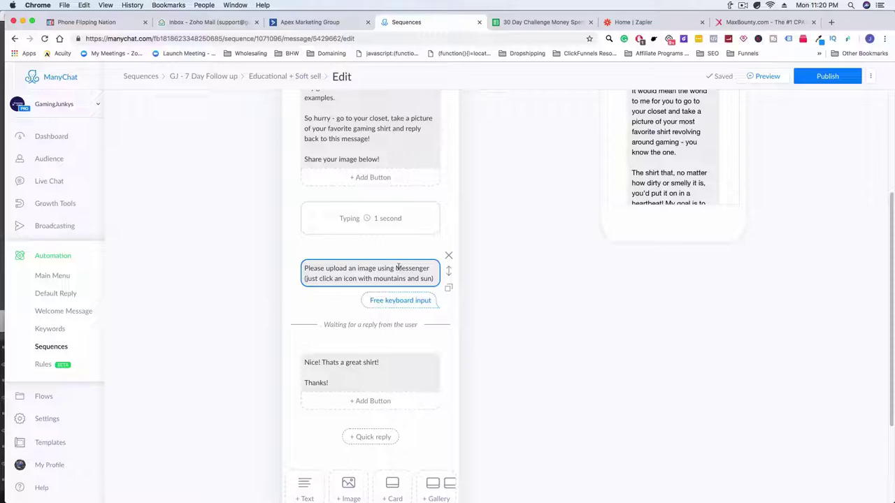
# Review the image-upload prompt's user-input reply settings and scroll through the flow
pyautogui.click(392, 280)
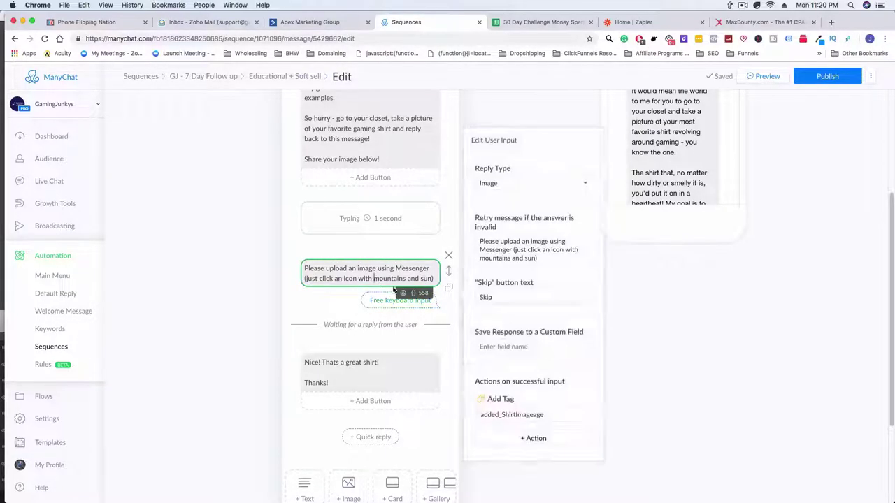
pyautogui.click(624, 315)
pyautogui.click(376, 269)
pyautogui.click(627, 305)
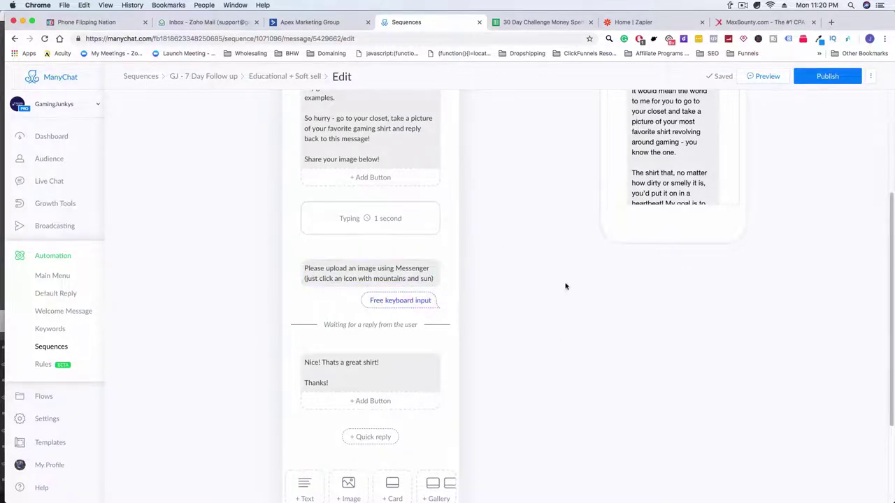
pyautogui.scroll(5, 644, 288)
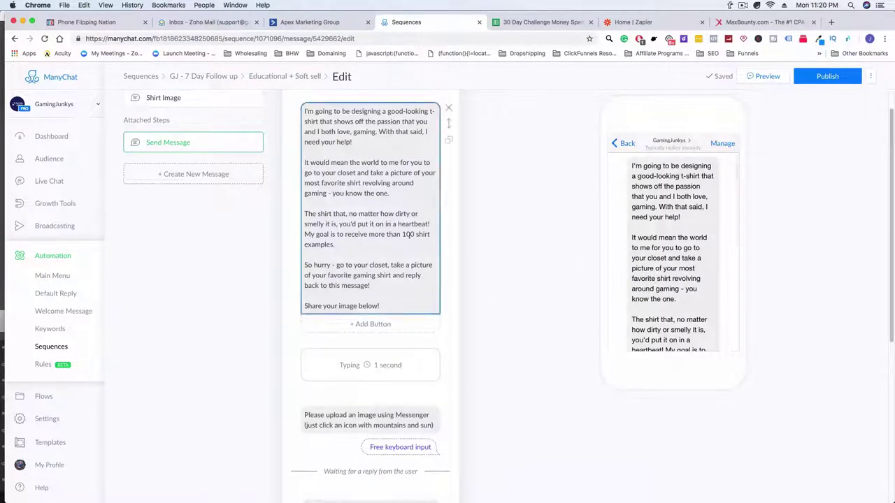
pyautogui.scroll(-4, 409, 287)
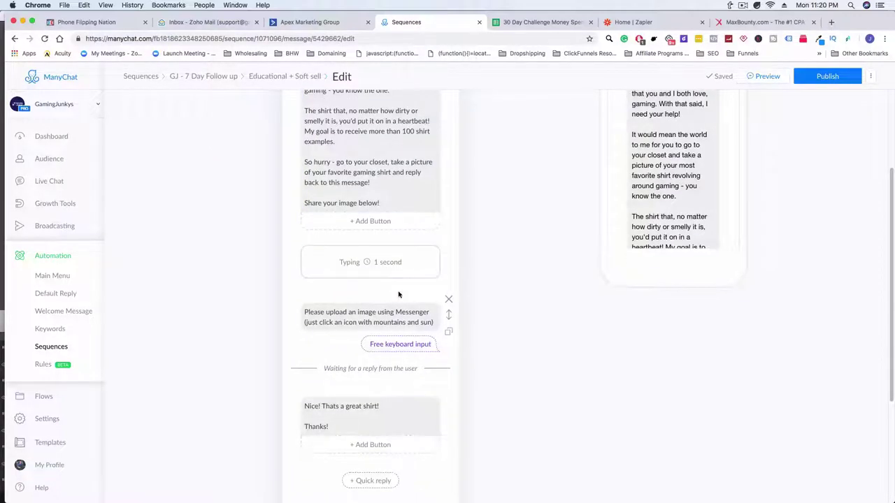
pyautogui.scroll(-2, 398, 296)
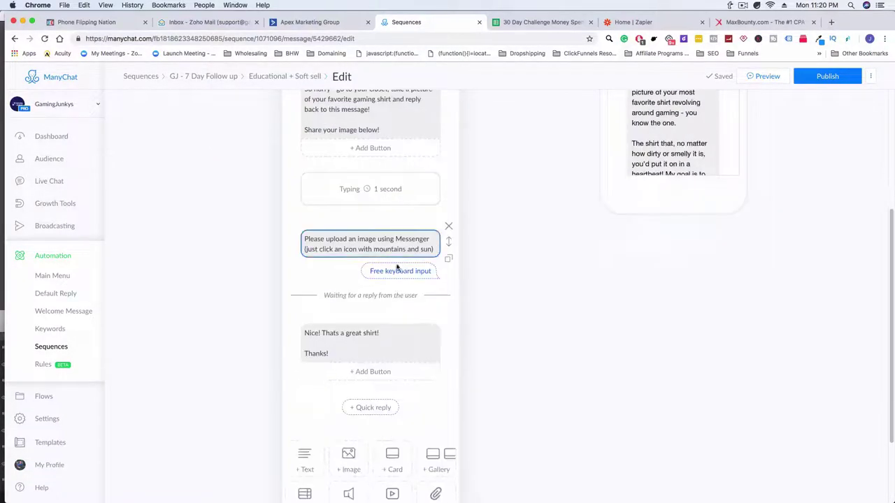
# Inspect the 'Nice! Thats a great shirt! Thanks!' reply text without changing it
pyautogui.click(326, 354)
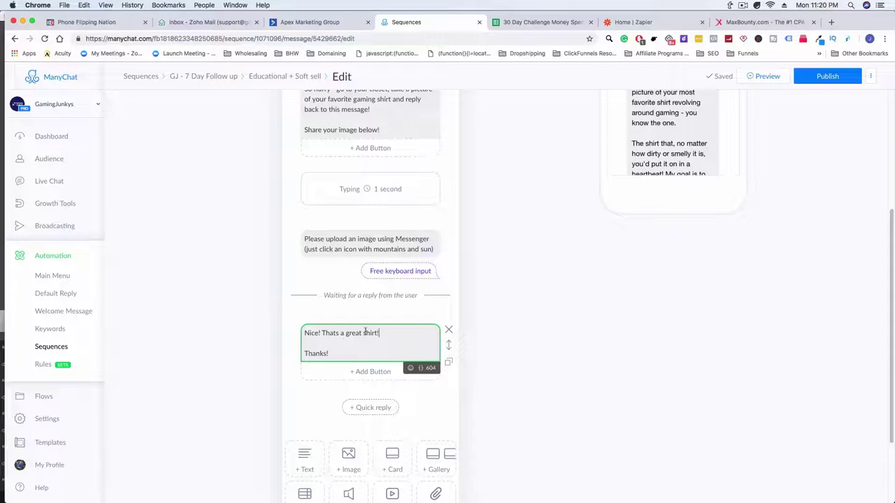
pyautogui.moveTo(384, 333); pyautogui.dragTo(364, 335)
pyautogui.click(368, 334)
pyautogui.scroll(-3, 353, 336)
pyautogui.scroll(10, 405, 319)
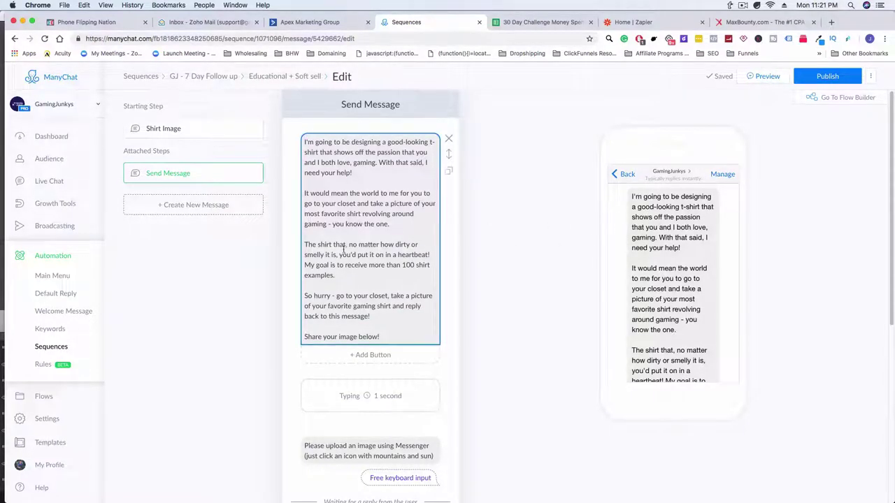
pyautogui.scroll(-5, 384, 350)
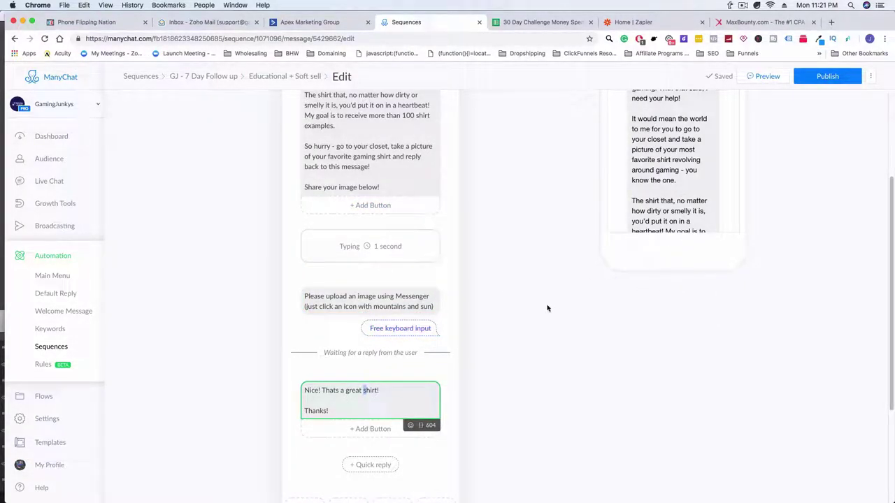
pyautogui.tripleClick(315, 390)
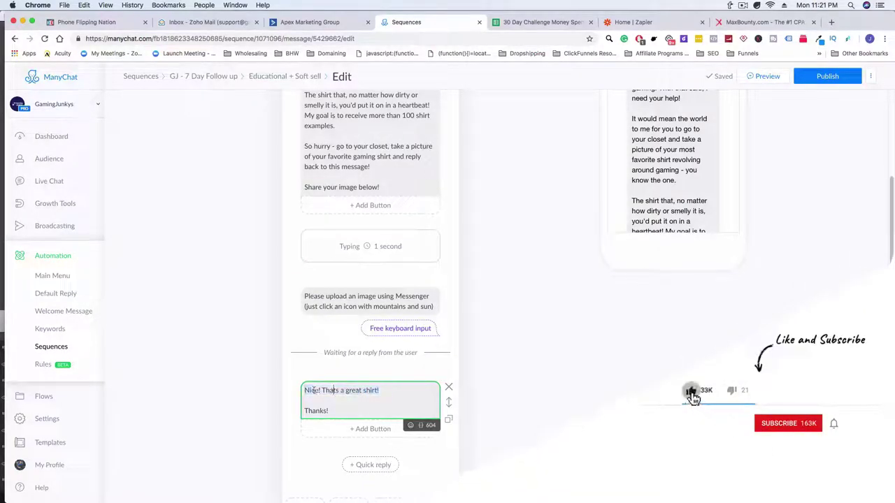
pyautogui.click(383, 391)
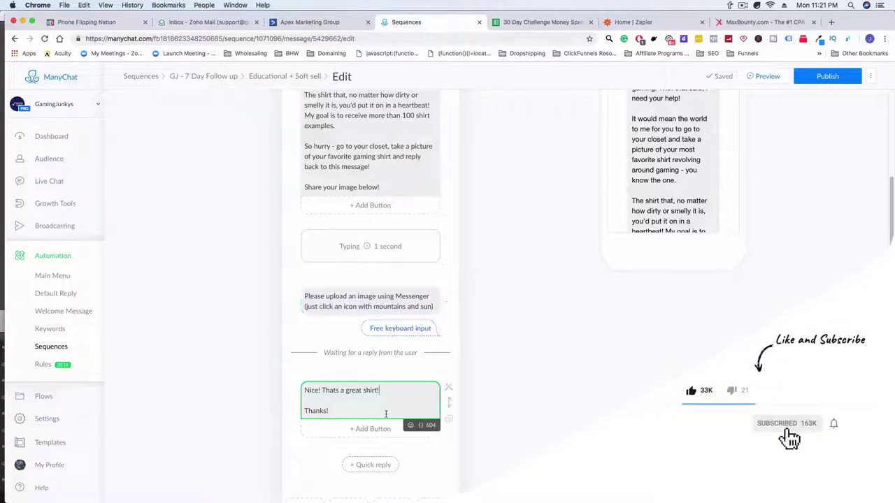
pyautogui.scroll(-5, 392, 420)
# Add a 3-second typing delay, move it above the 'Nice!' reply, and publish
pyautogui.click(326, 483)
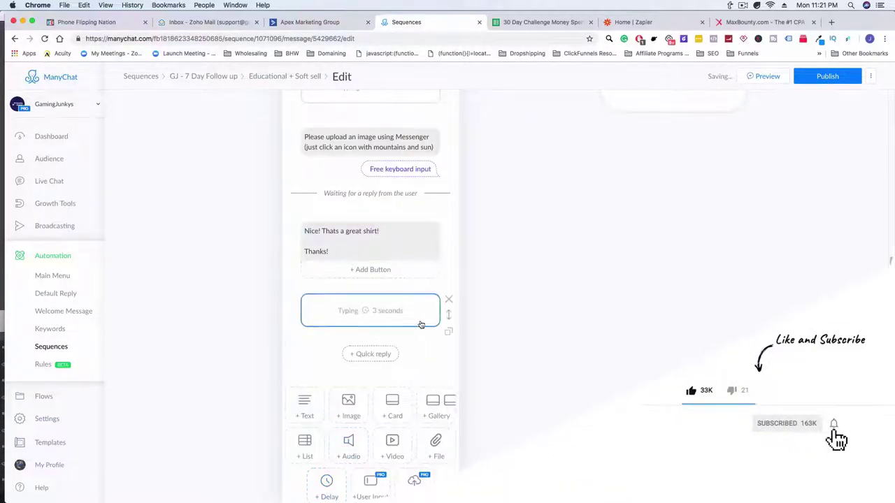
pyautogui.moveTo(448, 315); pyautogui.dragTo(445, 240)
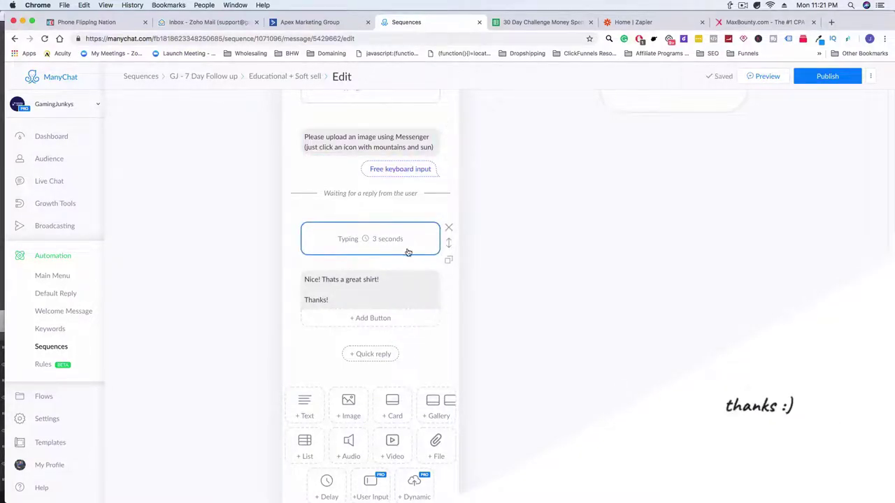
pyautogui.click(327, 289)
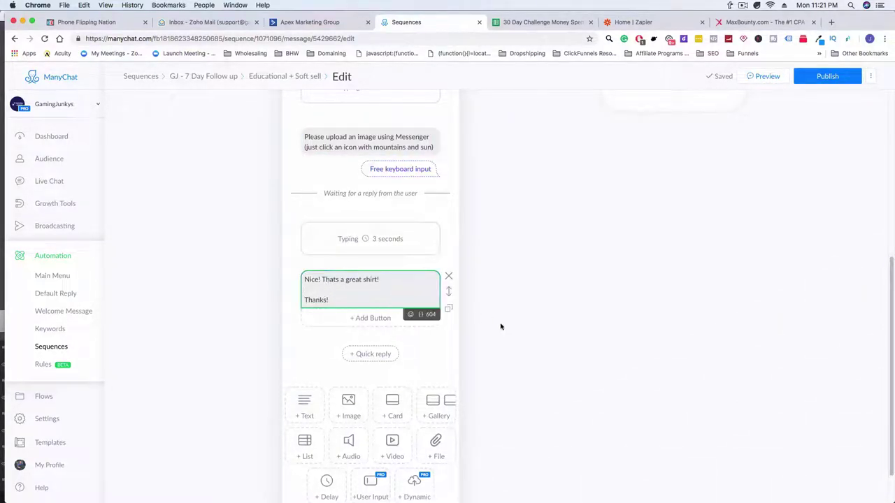
pyautogui.click(818, 76)
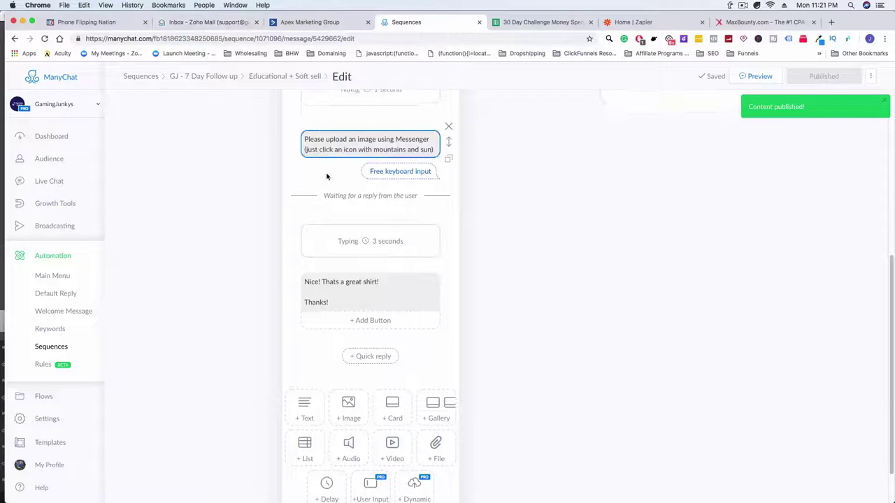
# Scroll back to the top of the sequence and reopen the shirt-request message
pyautogui.scroll(5, 349, 171)
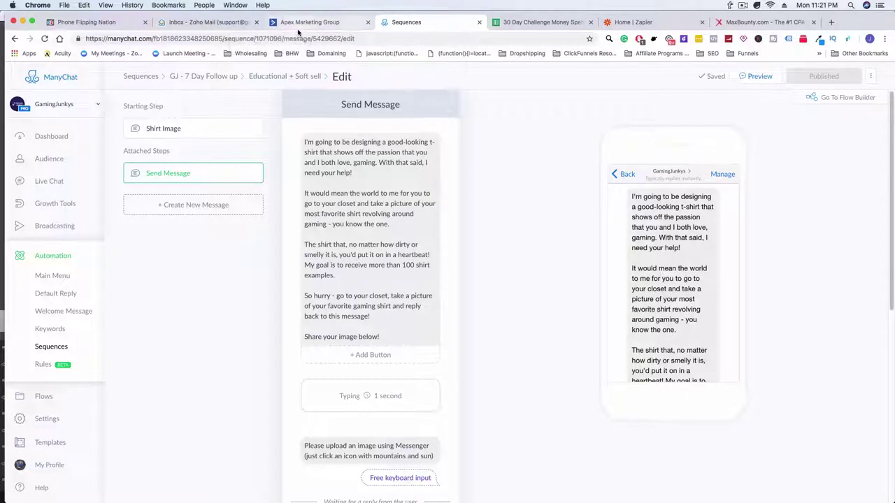
pyautogui.moveTo(442, 162)
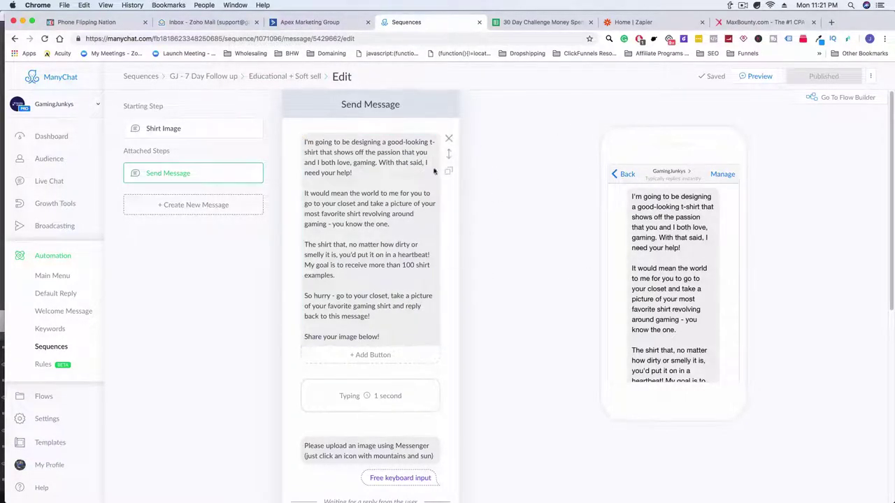
pyautogui.click(343, 170)
# Glance at the ActiveCampaign automation, return to ManyChat, then switch to Zoho Mail
pyautogui.click(350, 17)
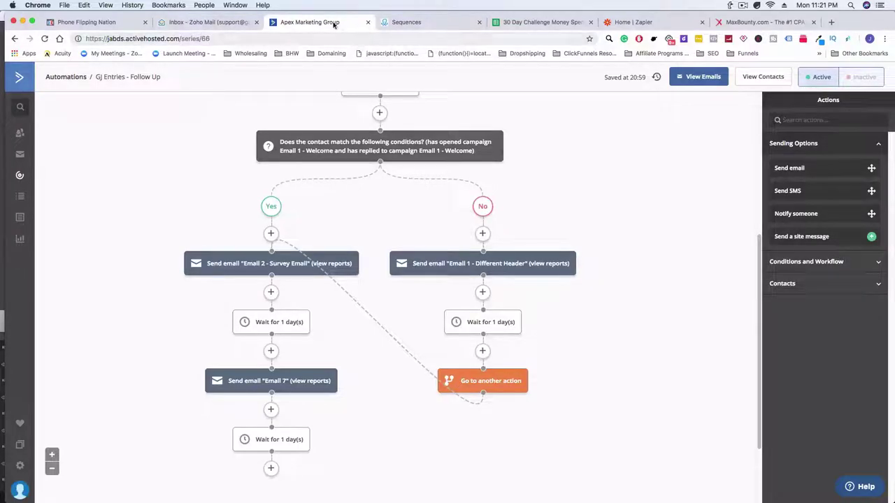
pyautogui.click(409, 24)
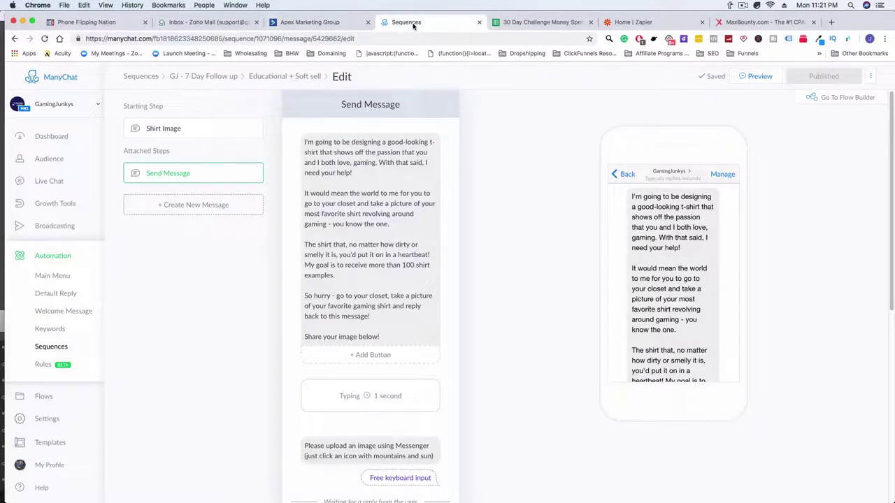
pyautogui.click(202, 23)
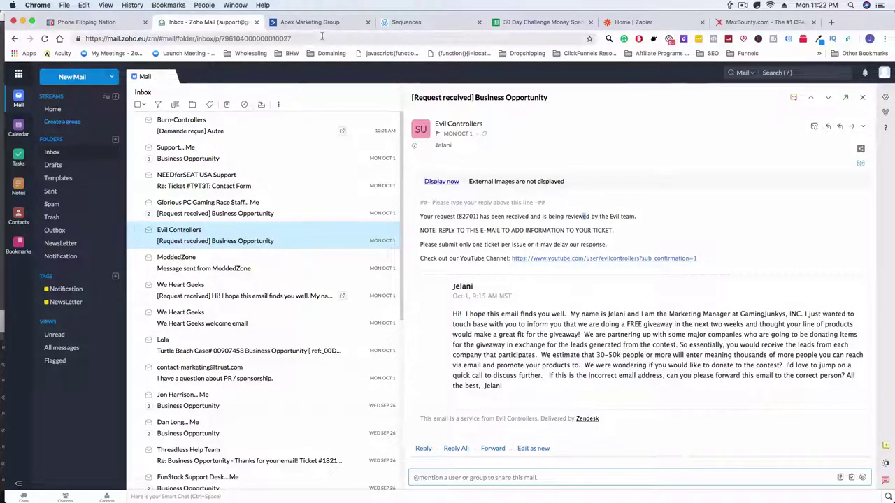
# Bring up the 30 Day Challenge Money Spent Sheet and scroll down the brand list
pyautogui.click(537, 22)
pyautogui.scroll(-10, 242, 256)
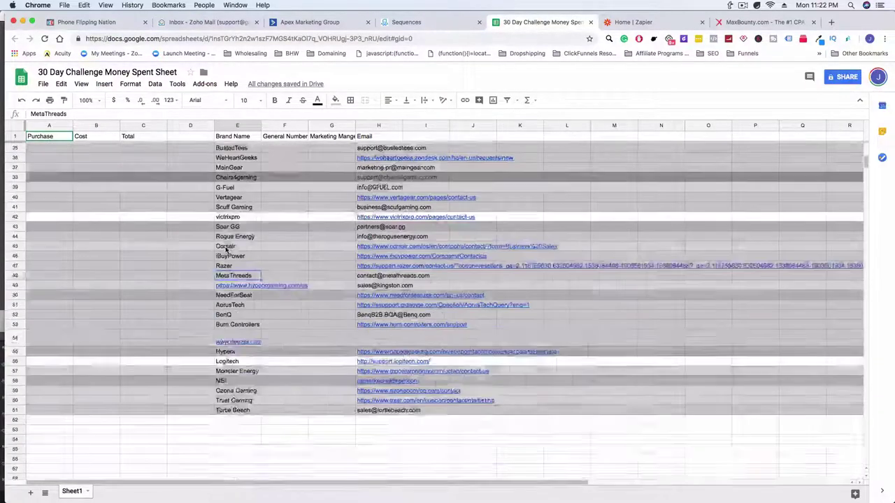
pyautogui.click(235, 362)
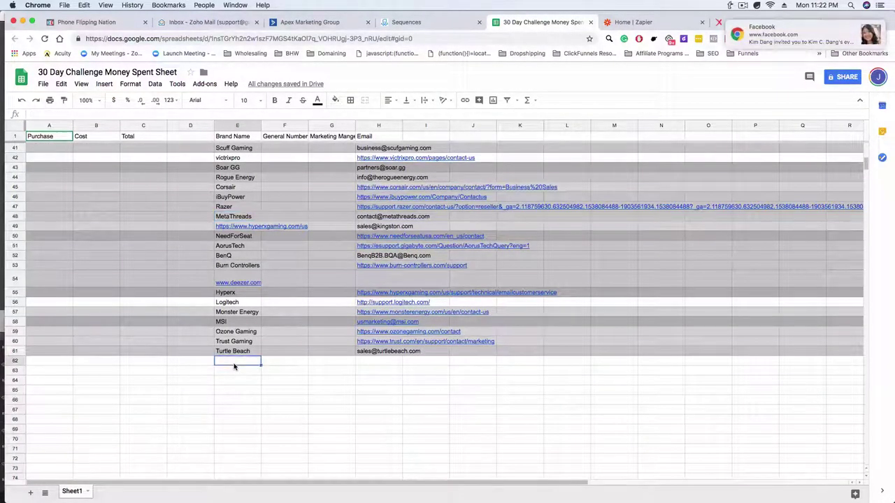
pyautogui.scroll(-3, 244, 392)
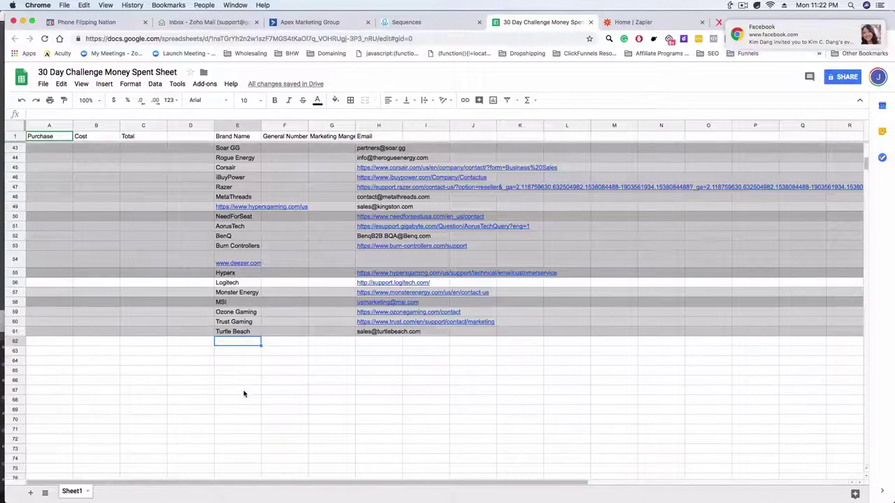
pyautogui.scroll(-6, 244, 392)
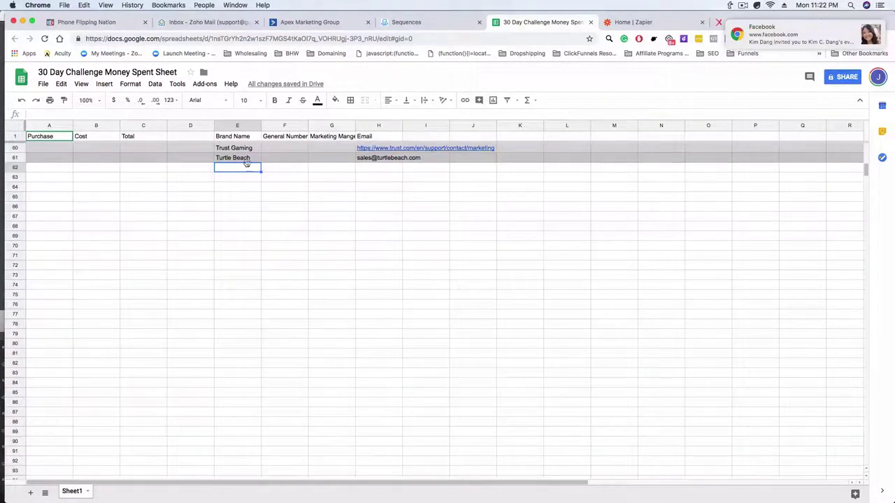
# Select cells around Turtle Beach, settling on the first empty row below the brands
pyautogui.click(246, 253)
pyautogui.click(248, 353)
pyautogui.click(236, 216)
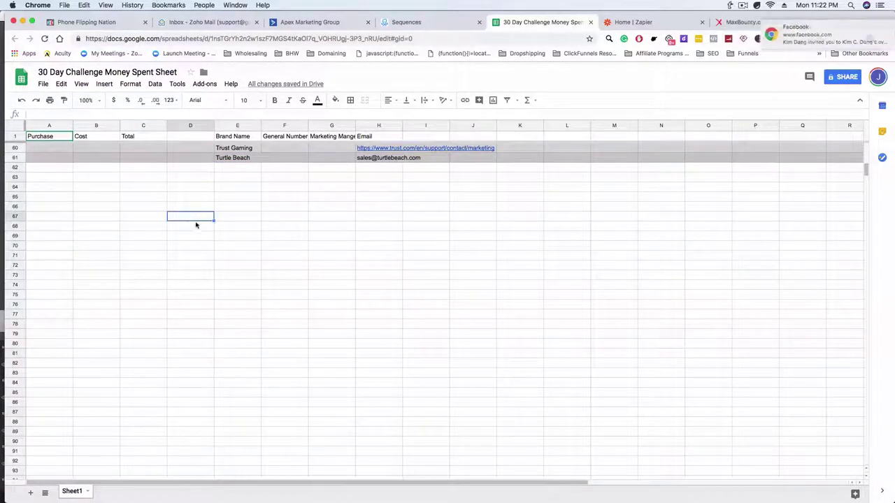
pyautogui.click(231, 159)
pyautogui.click(229, 179)
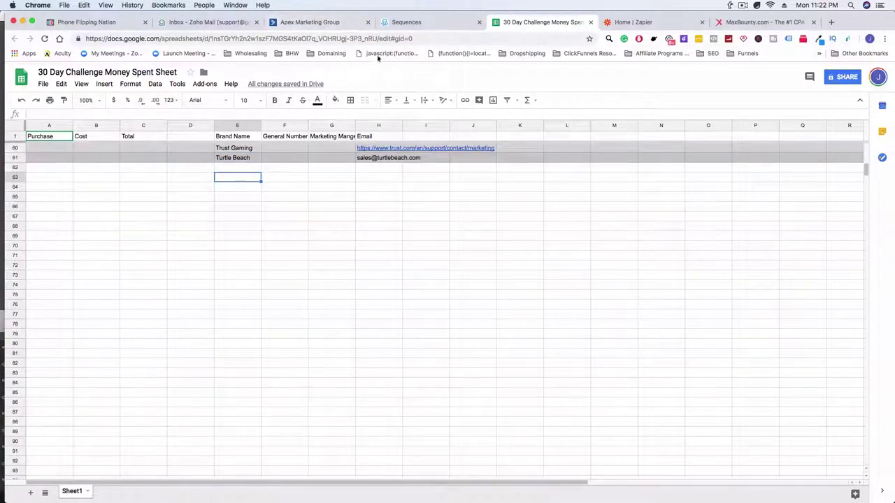
pyautogui.click(245, 221)
pyautogui.click(251, 237)
pyautogui.click(231, 178)
pyautogui.press('Up')
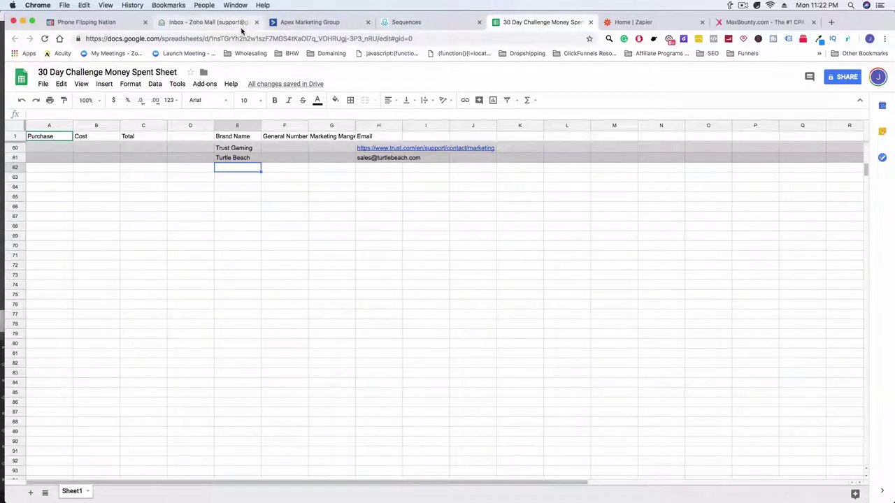
pyautogui.scroll(5, 320, 345)
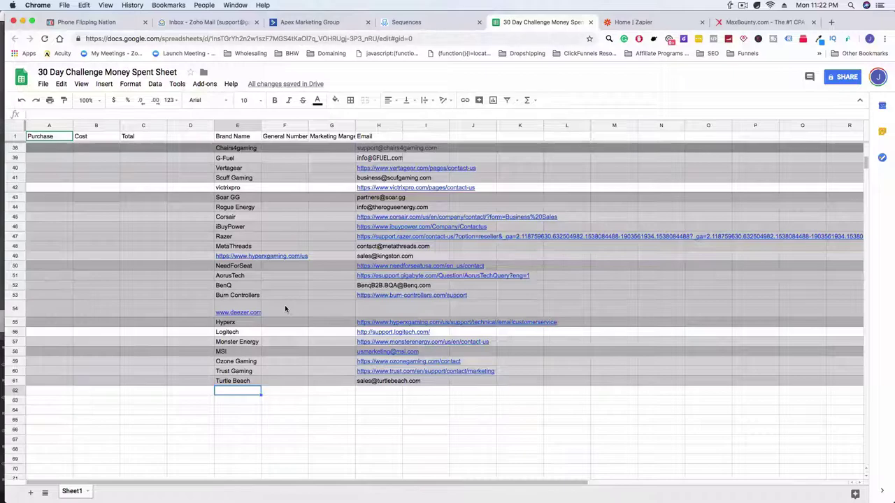
pyautogui.scroll(3, 285, 309)
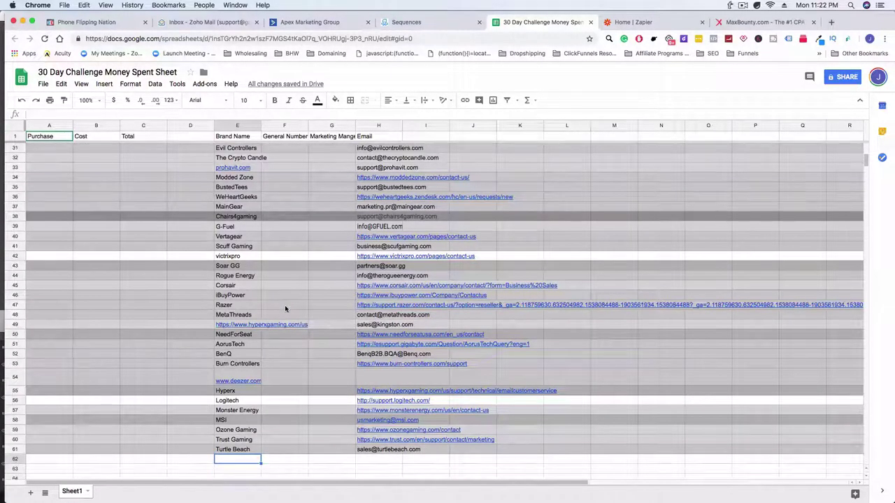
pyautogui.scroll(3, 285, 308)
pyautogui.scroll(-1, 285, 308)
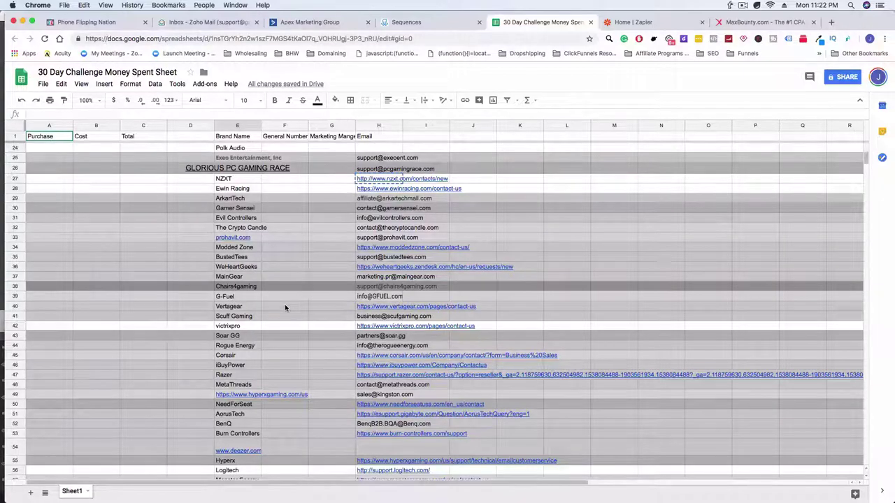
pyautogui.click(275, 195)
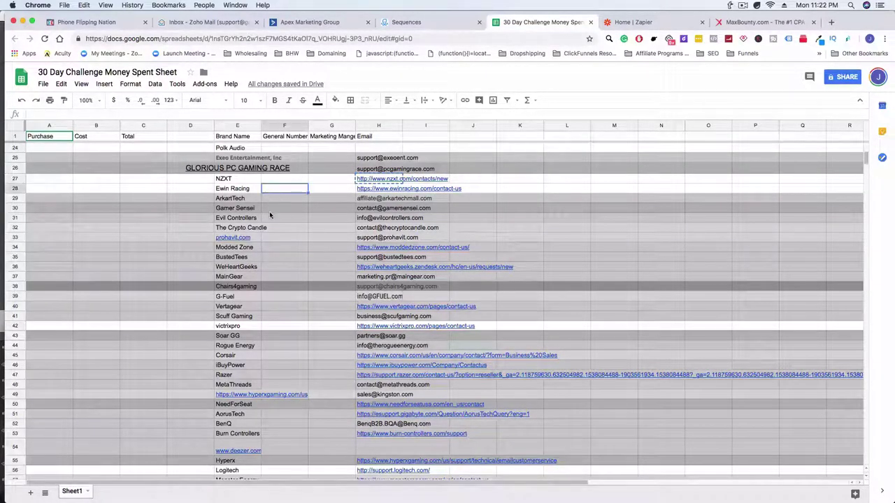
pyautogui.click(264, 228)
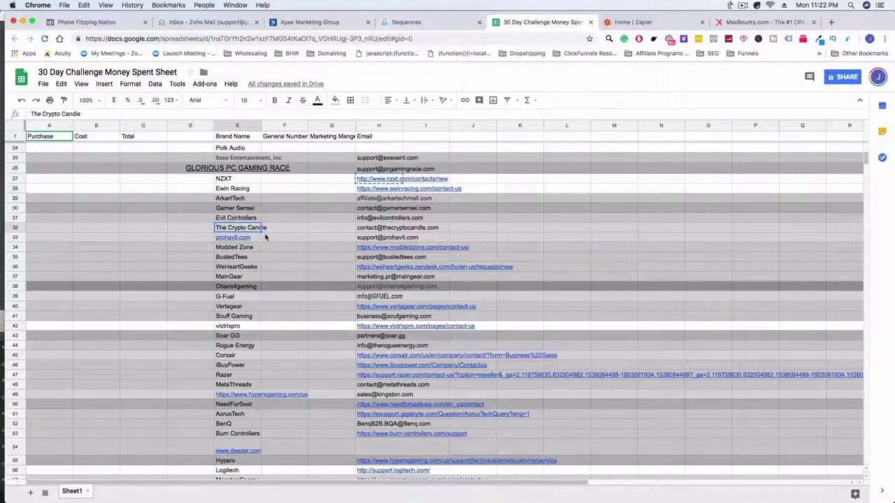
pyautogui.scroll(-1, 303, 340)
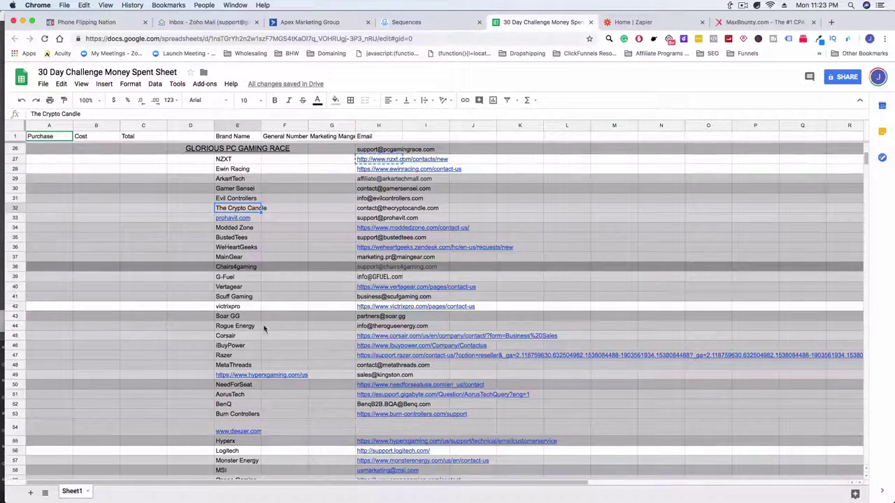
pyautogui.scroll(-10, 264, 329)
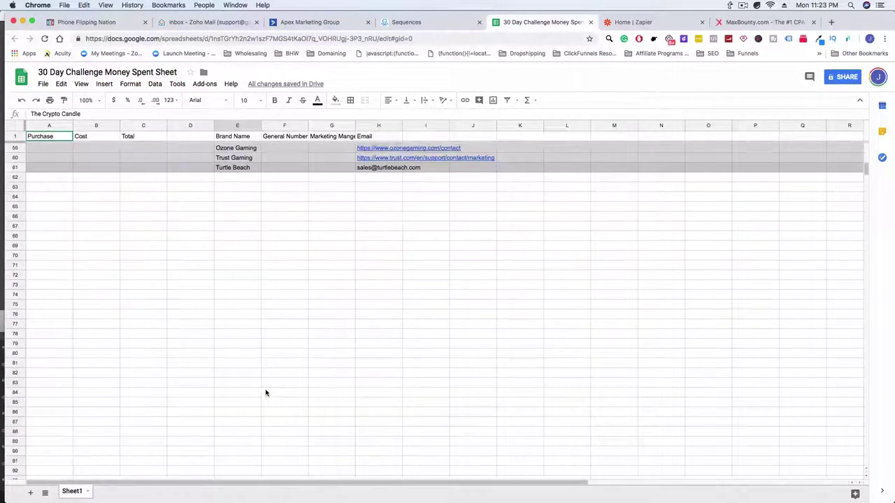
pyautogui.scroll(10, 267, 369)
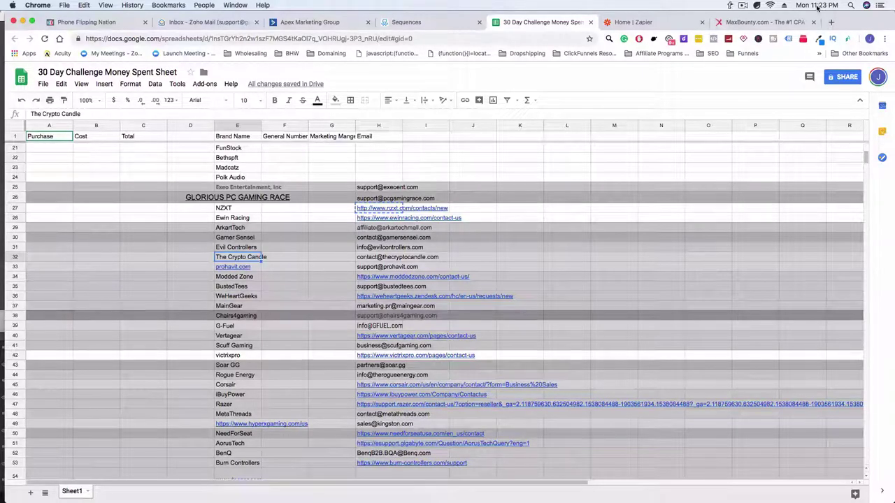
pyautogui.scroll(-3, 304, 307)
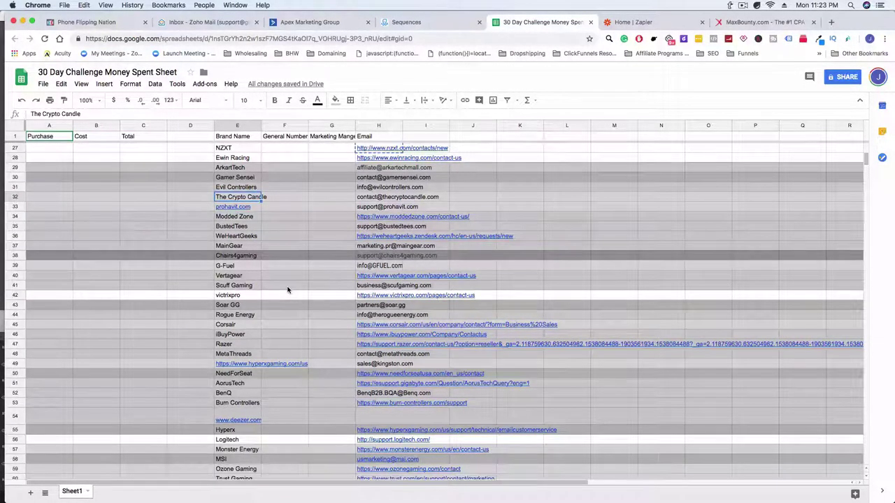
pyautogui.scroll(-3, 287, 290)
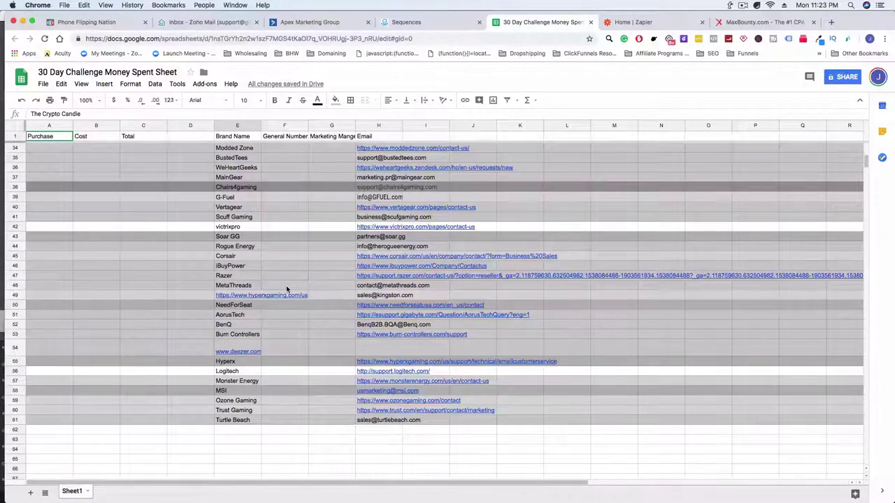